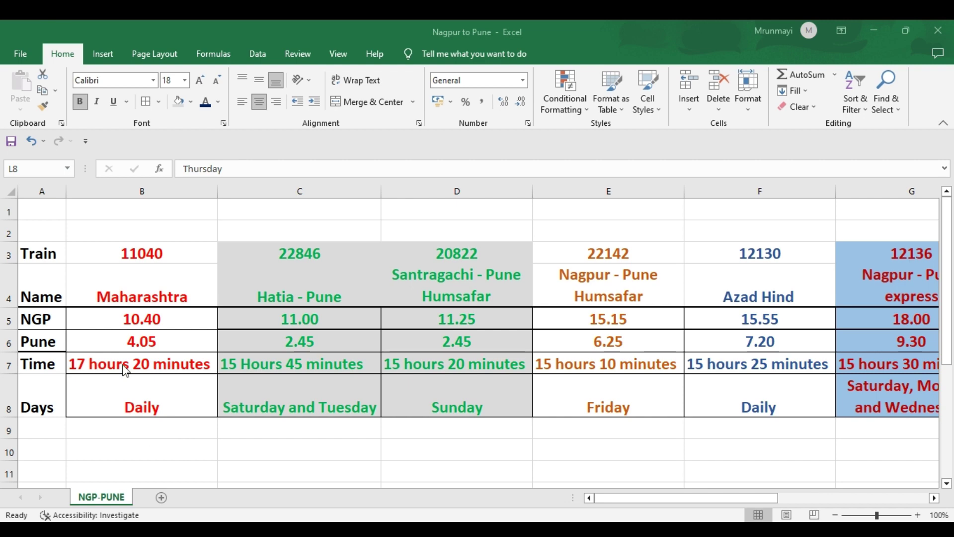
Review the Maharashtra train's number, name, Nagpur and Pune times, journey duration and running days in column B.
left_click(147, 254)
left_click(141, 299)
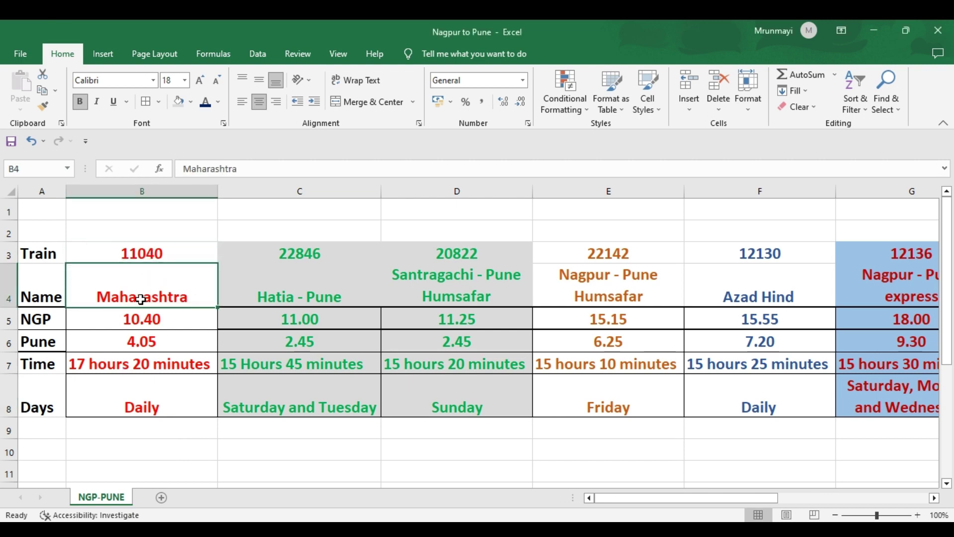
left_click(133, 321)
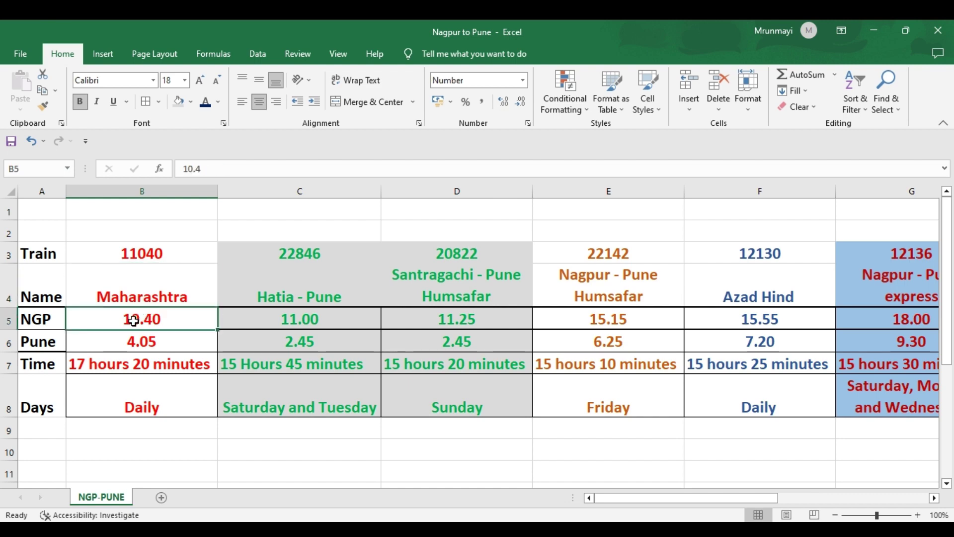
left_click(120, 345)
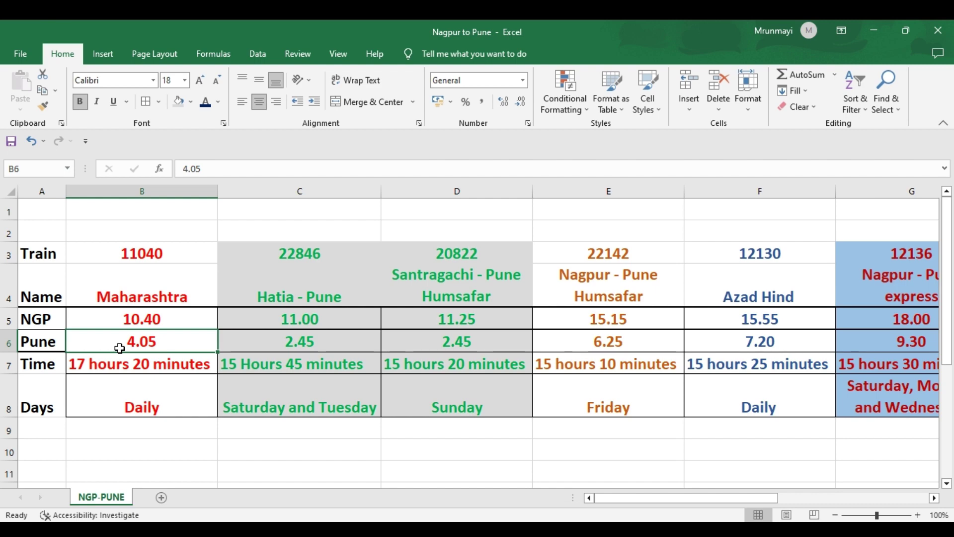
left_click(109, 365)
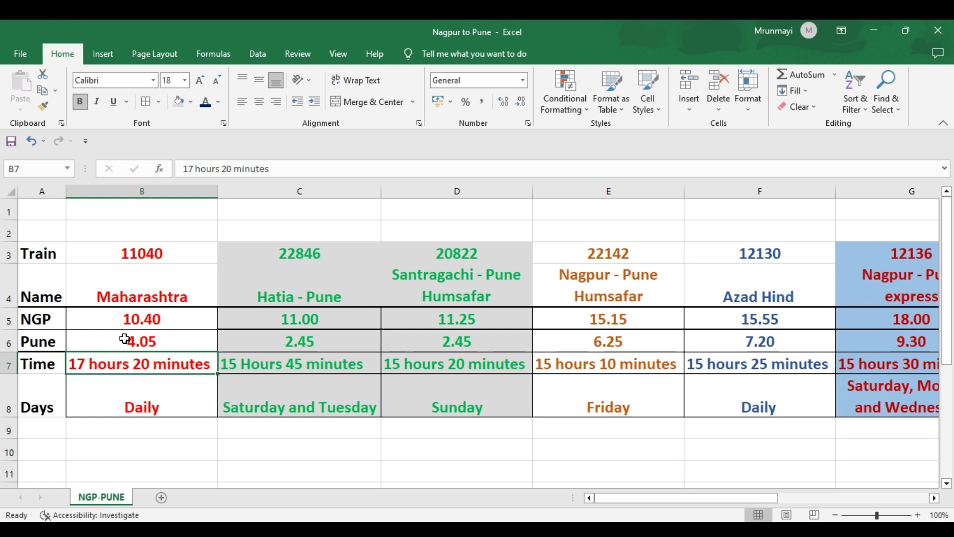
left_click(108, 404)
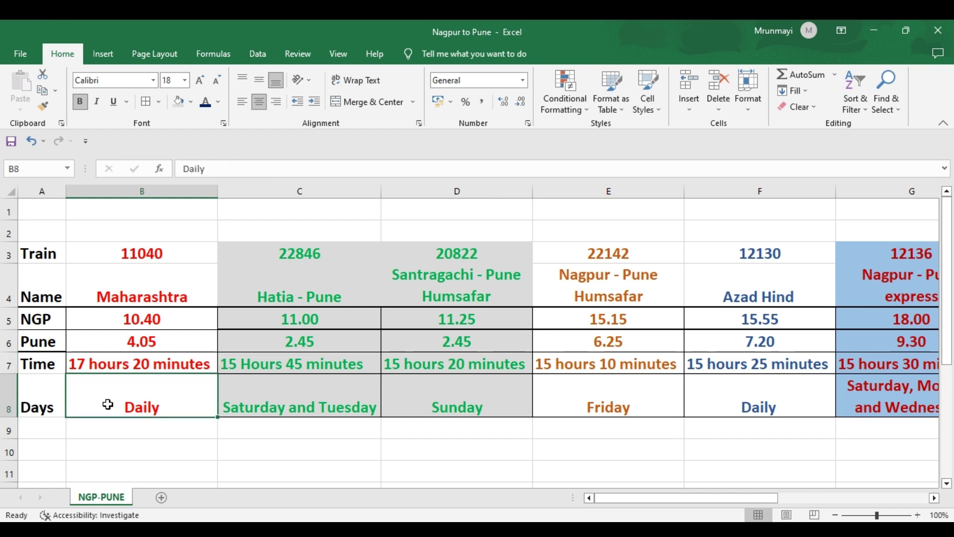
Compare the names, Nagpur departure times and running days of the Hatia - Pune and Santragachi - Pune Humsafar trains.
left_click(299, 282)
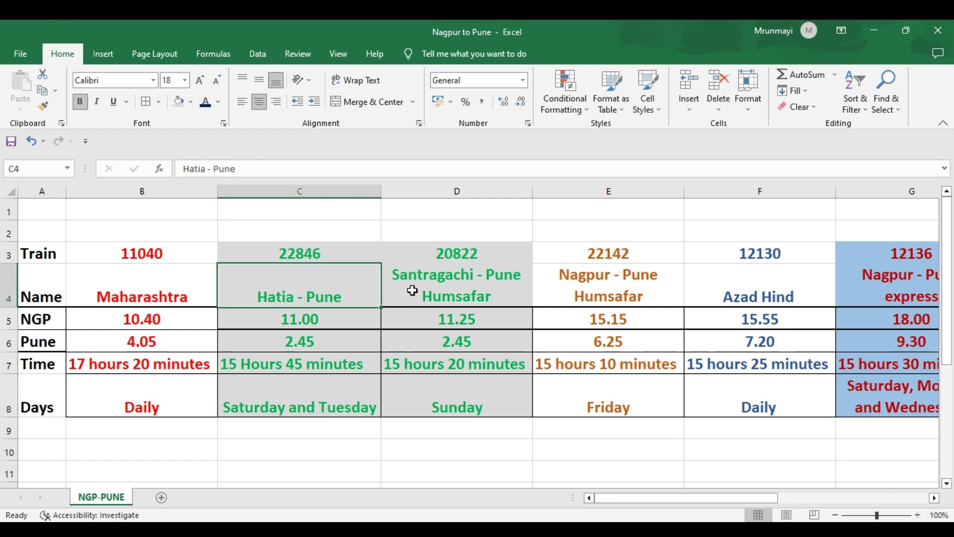
left_click(413, 291)
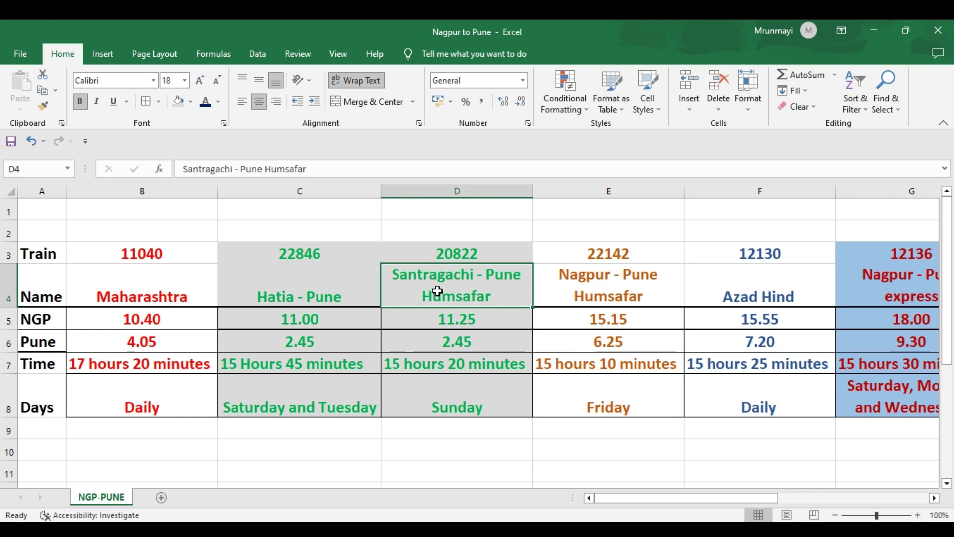
left_click(331, 293)
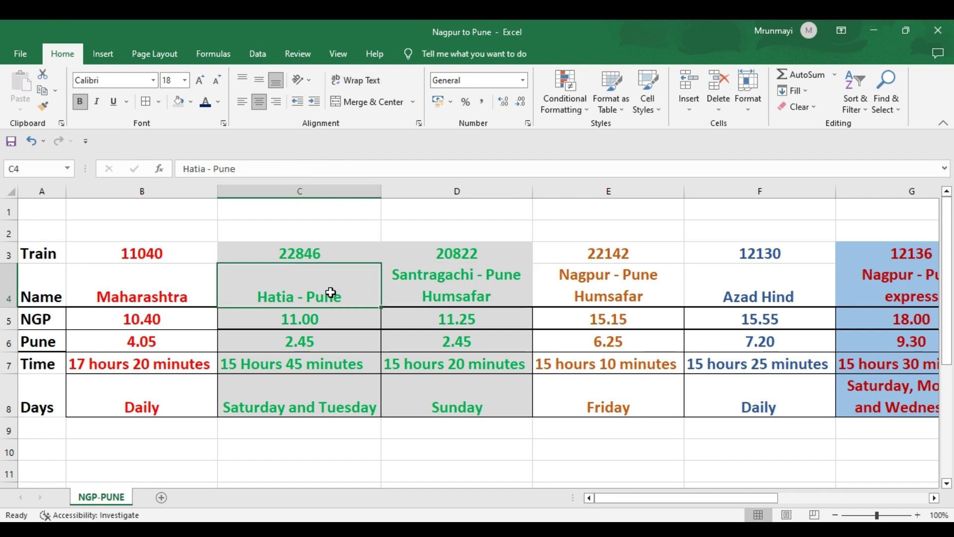
left_click(304, 320)
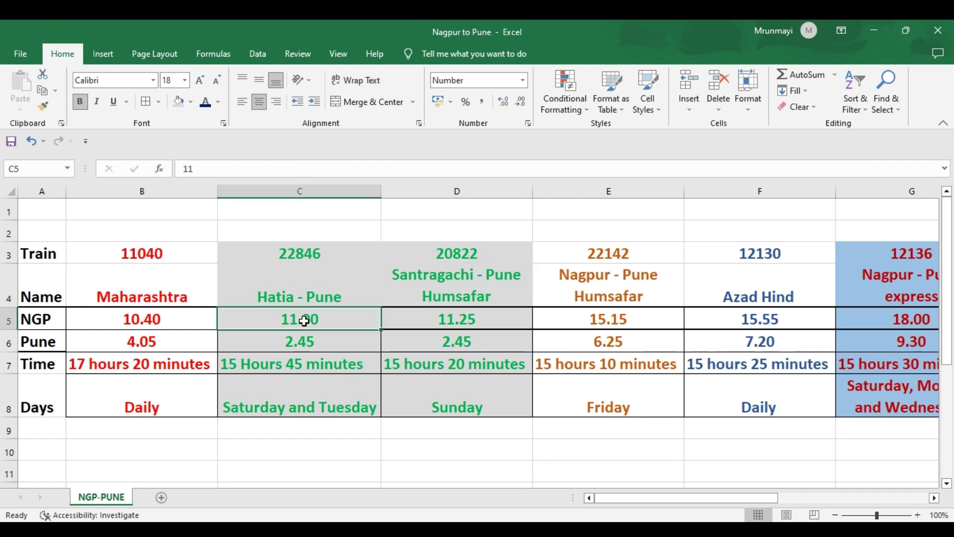
left_click(410, 319)
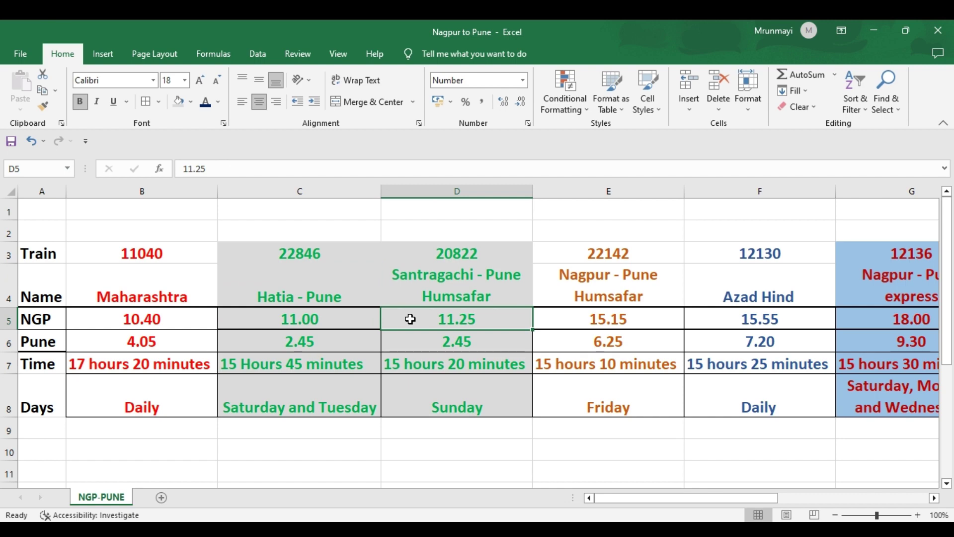
left_click(283, 402)
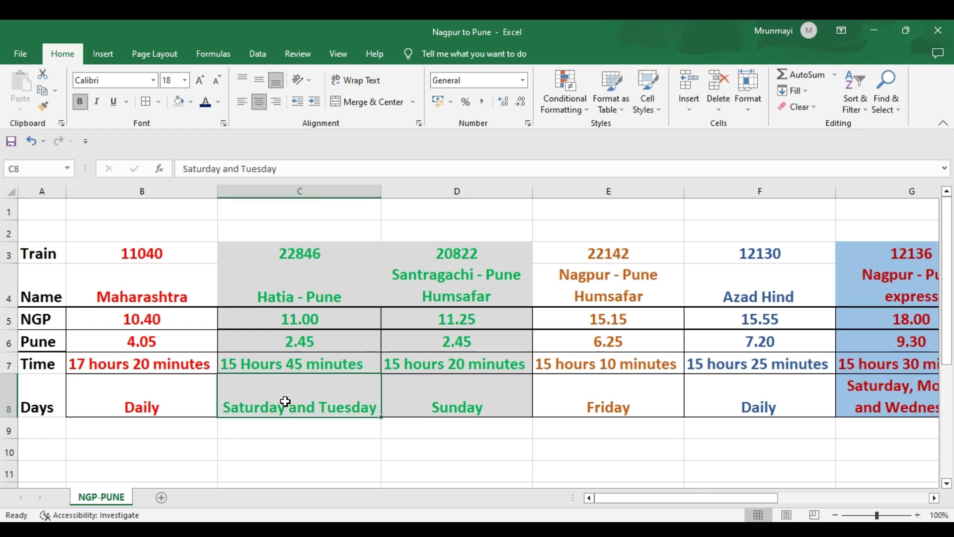
left_click(468, 412)
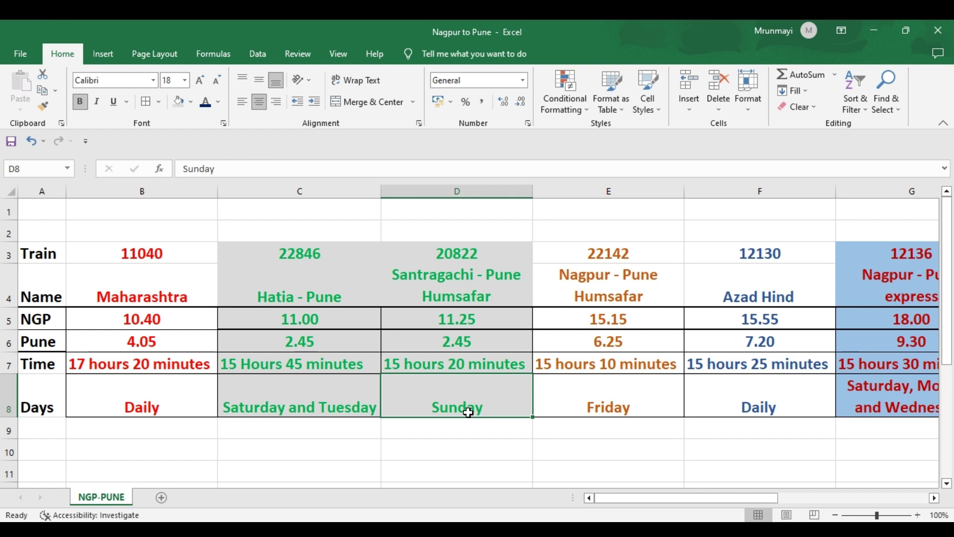
Compare the Pune arrival times, journey durations and running days of the two trains in the grey columns C and D.
left_click(284, 347)
left_click(456, 349)
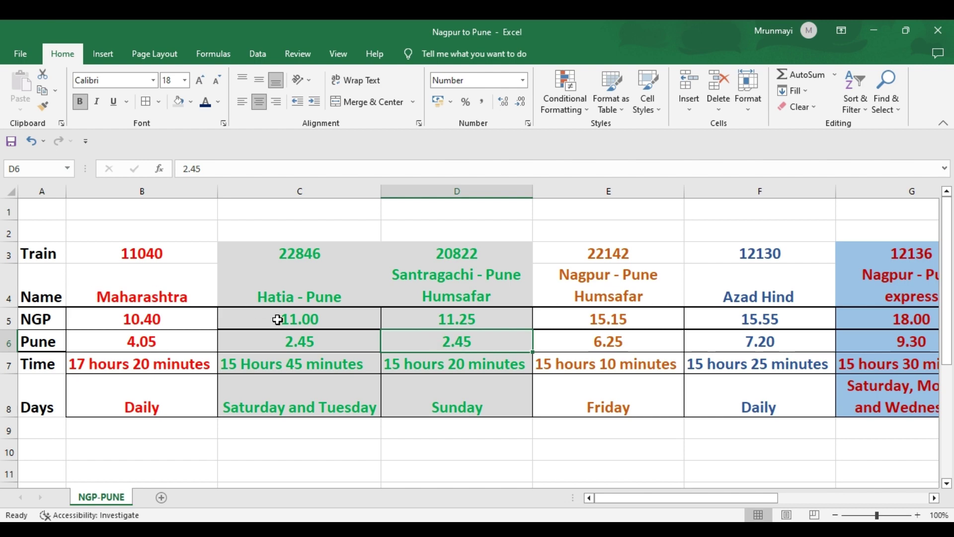
left_click(294, 324)
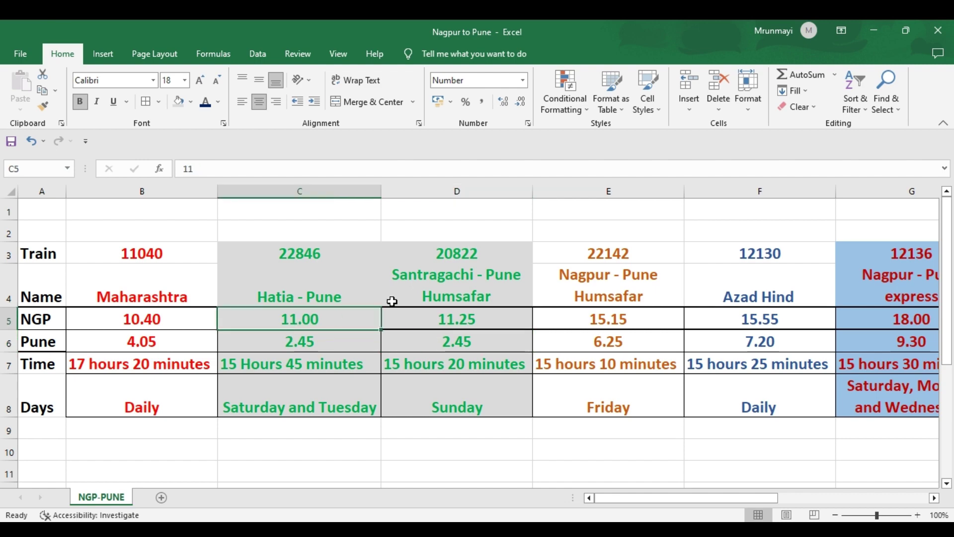
left_click(414, 292)
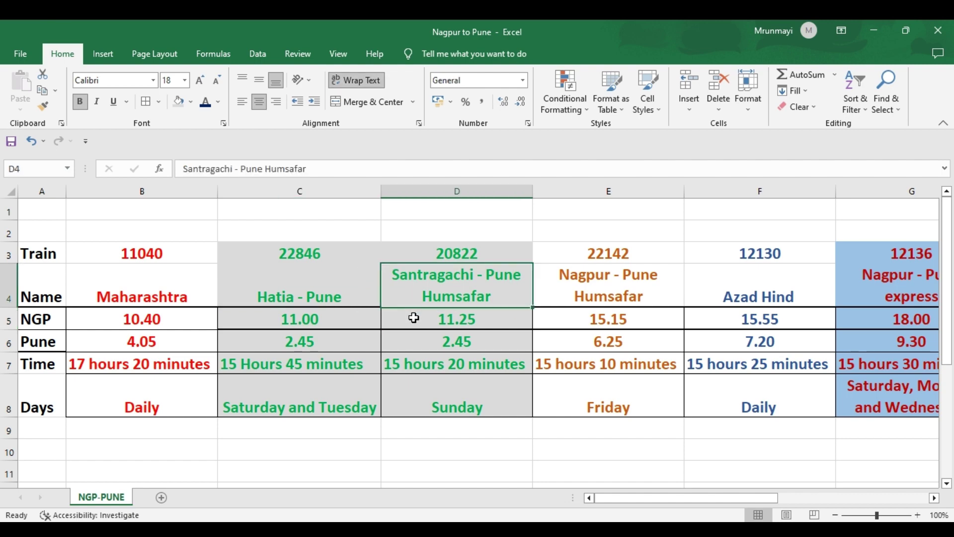
left_click(290, 347)
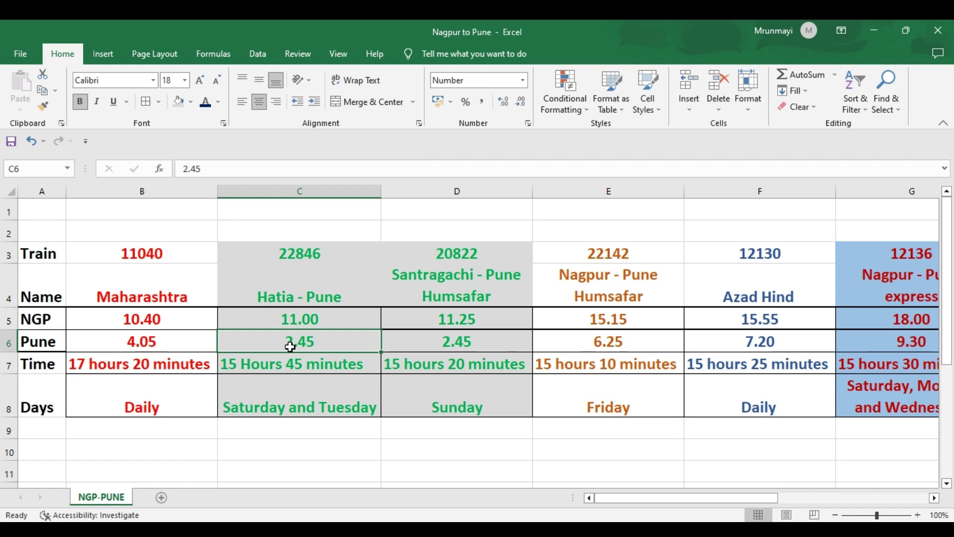
left_click(299, 368)
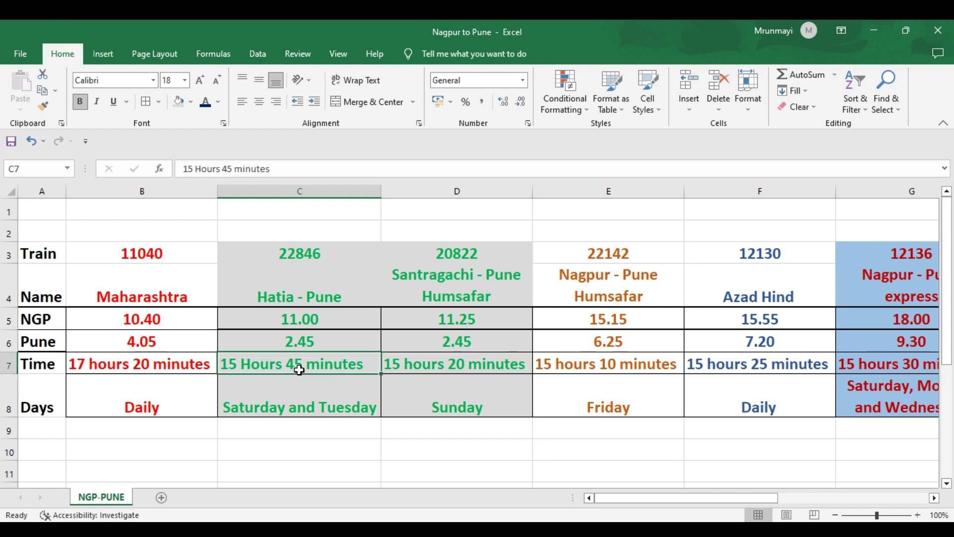
left_click(447, 365)
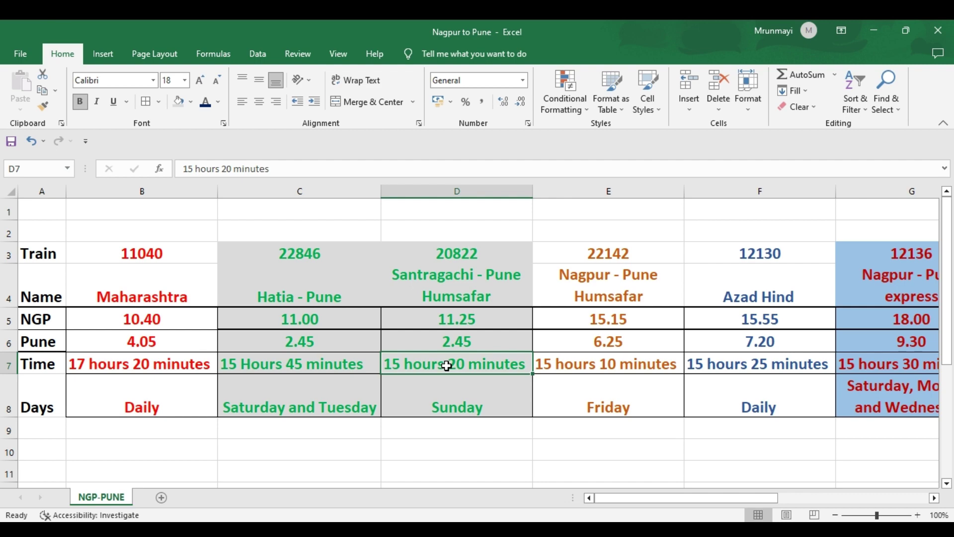
left_click(334, 362)
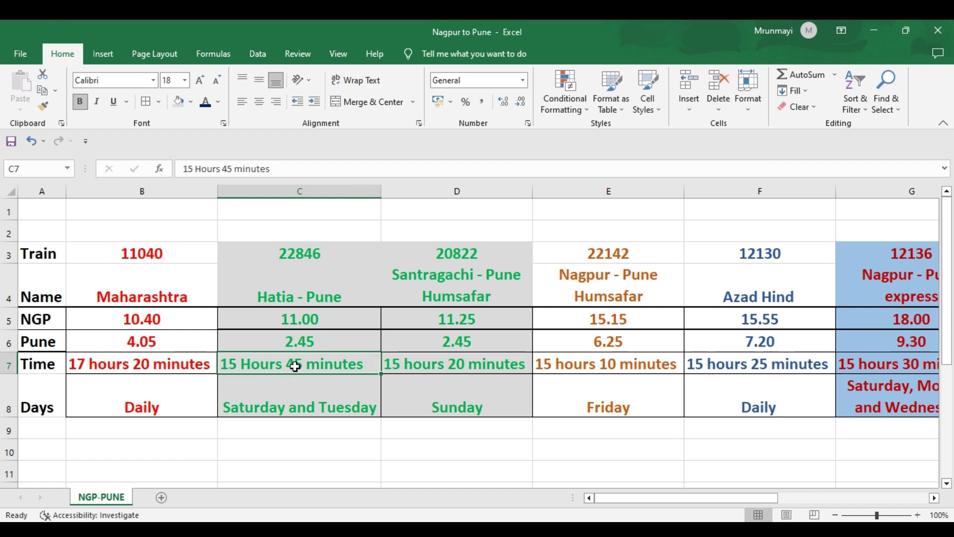
left_click(285, 408)
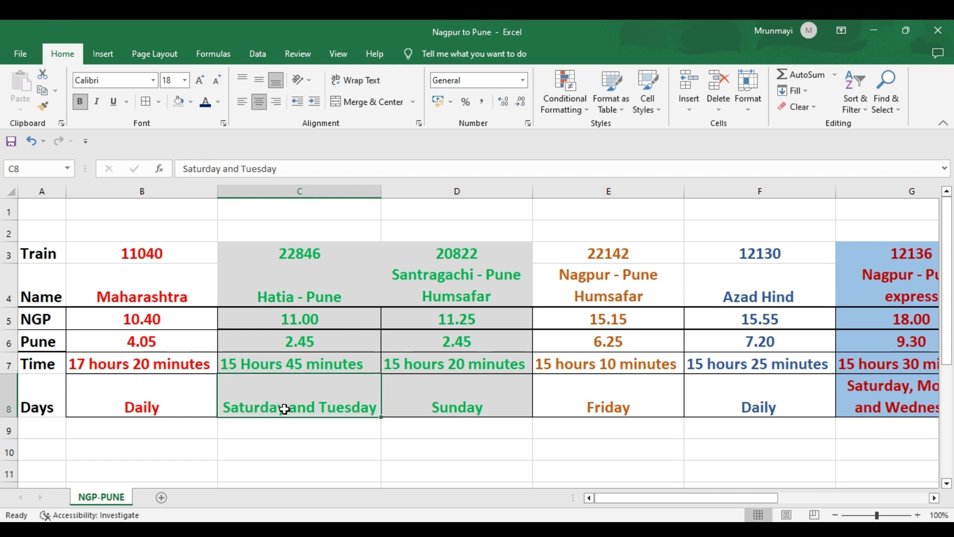
left_click(444, 403)
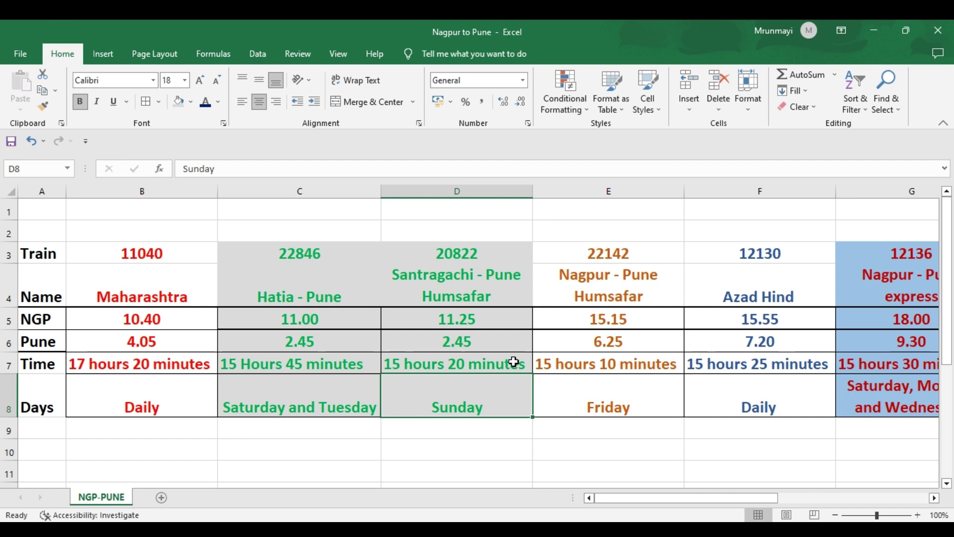
Review the Nagpur - Pune Humsafar's name, number, Nagpur and Pune times, journey duration and running day in column E.
left_click(640, 265)
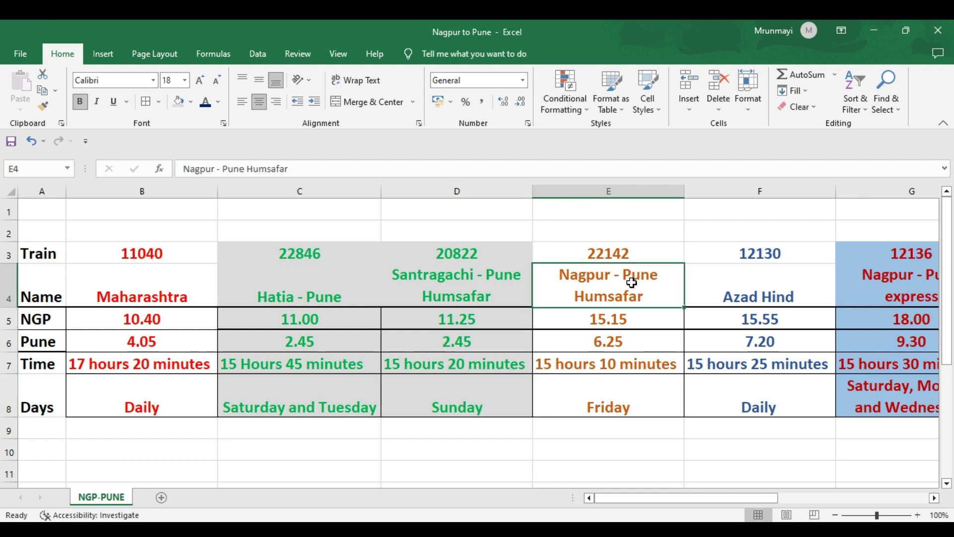
left_click(621, 252)
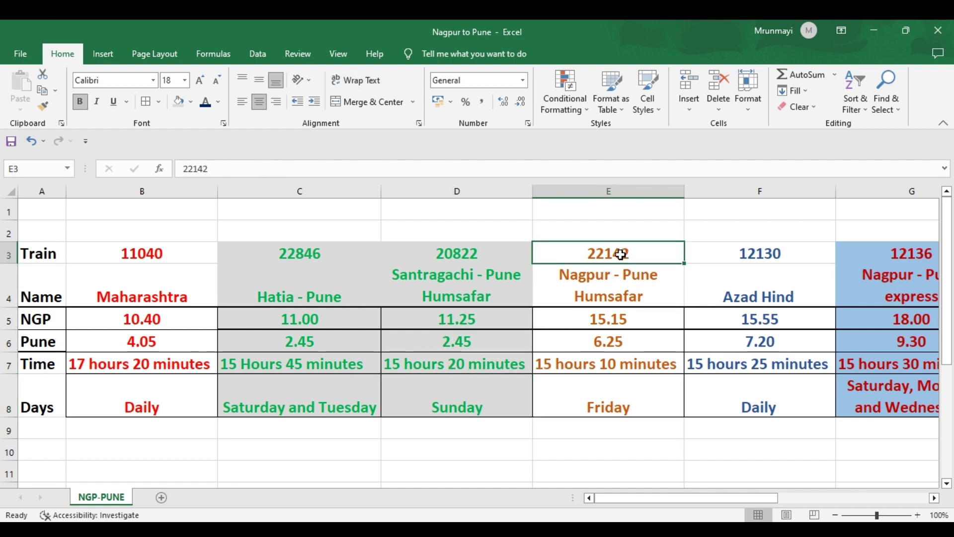
left_click(610, 319)
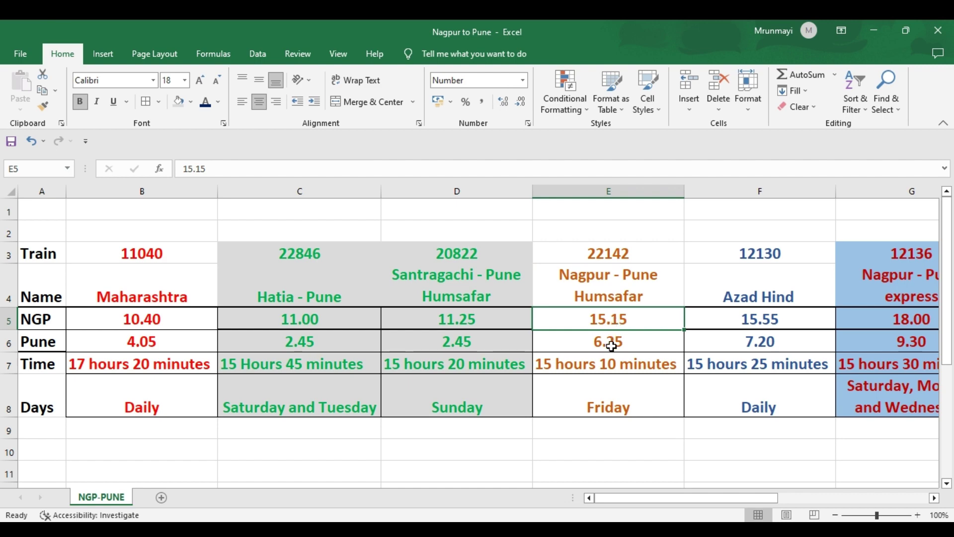
left_click(612, 346)
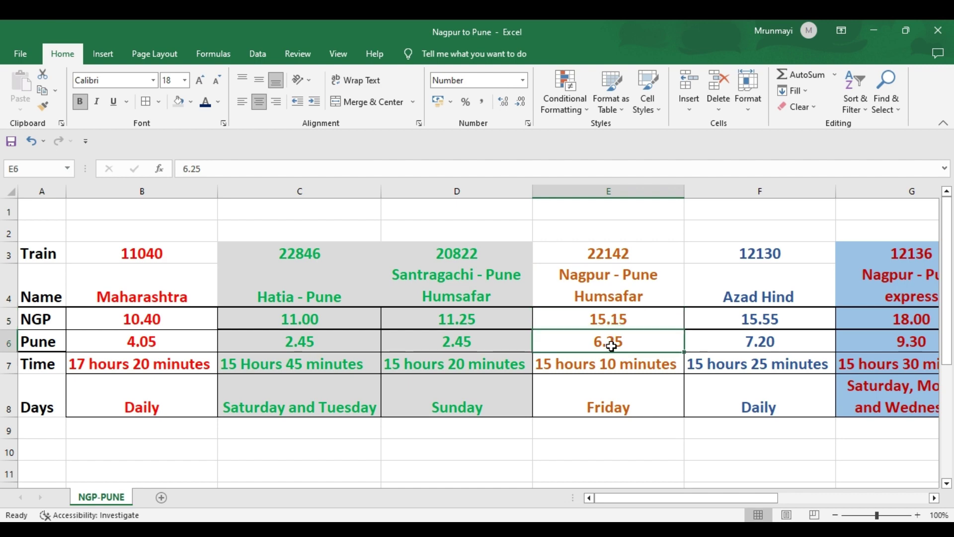
left_click(607, 411)
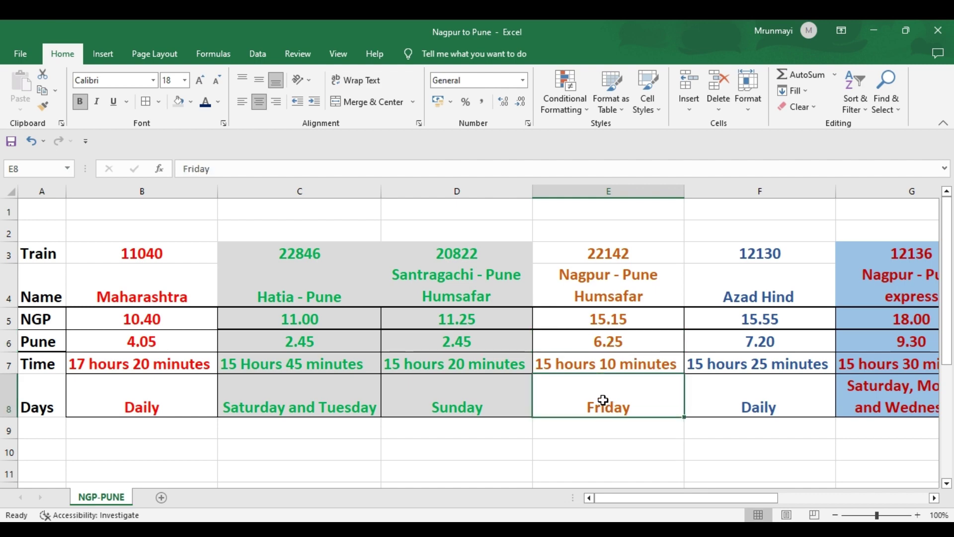
left_click(612, 366)
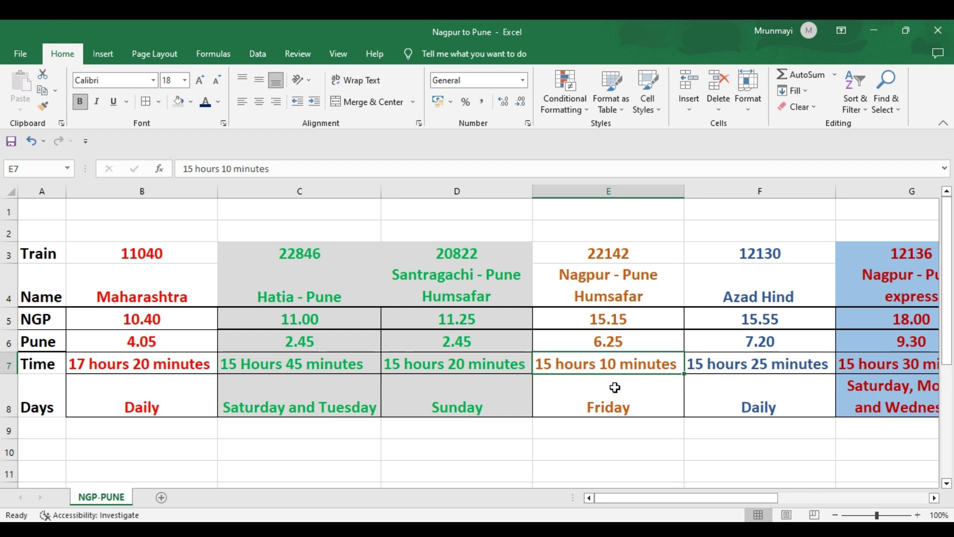
left_click(602, 402)
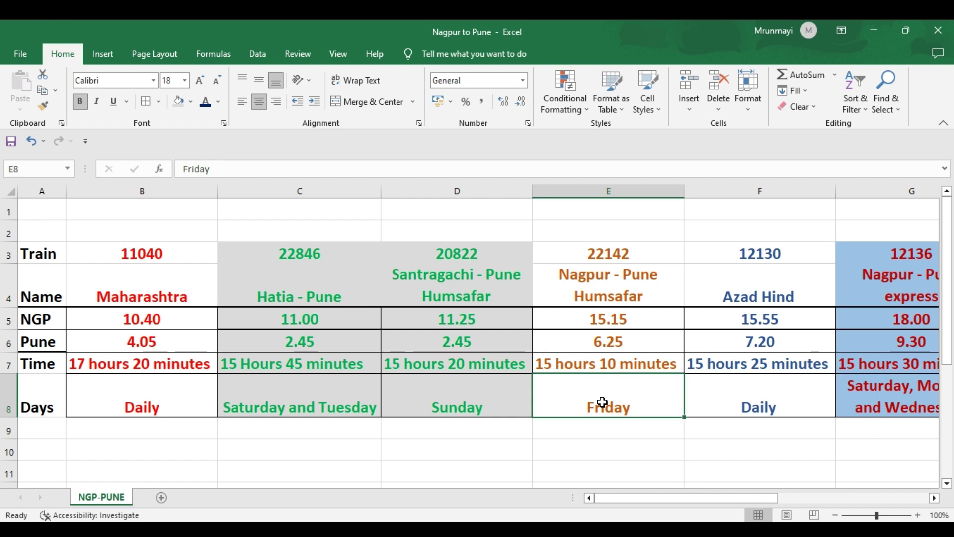
Recheck the Nagpur departure time, Pune arrival time and running day of the Nagpur - Pune Humsafar.
left_click(614, 322)
left_click(605, 344)
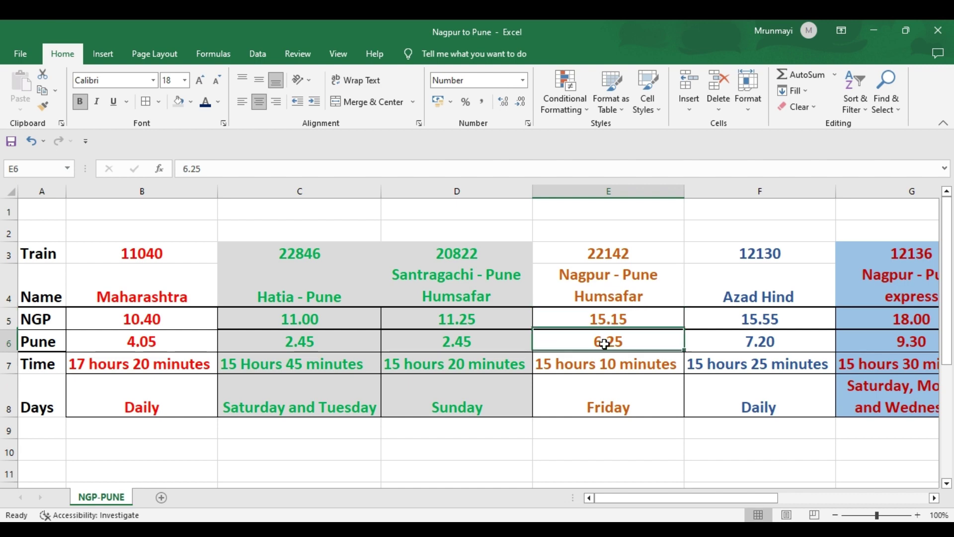
left_click(612, 320)
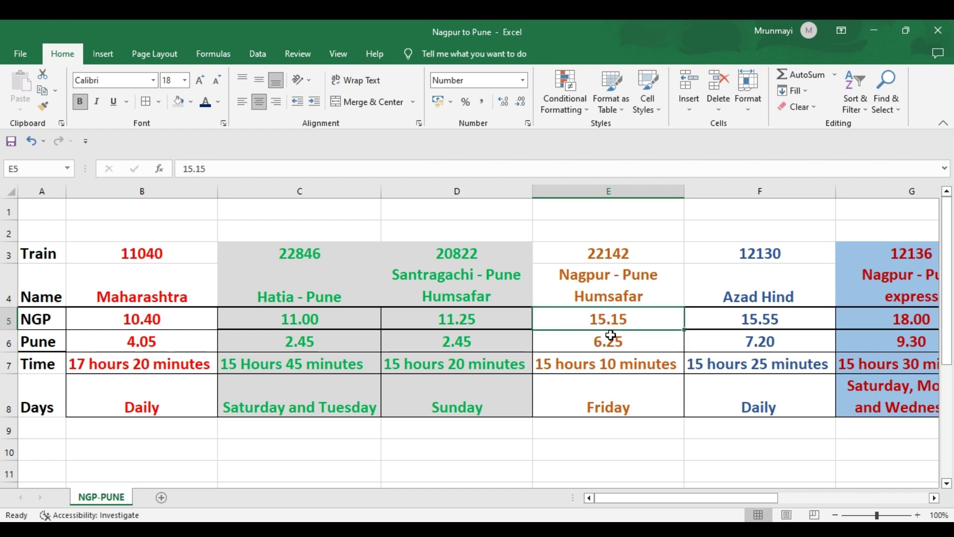
left_click(611, 342)
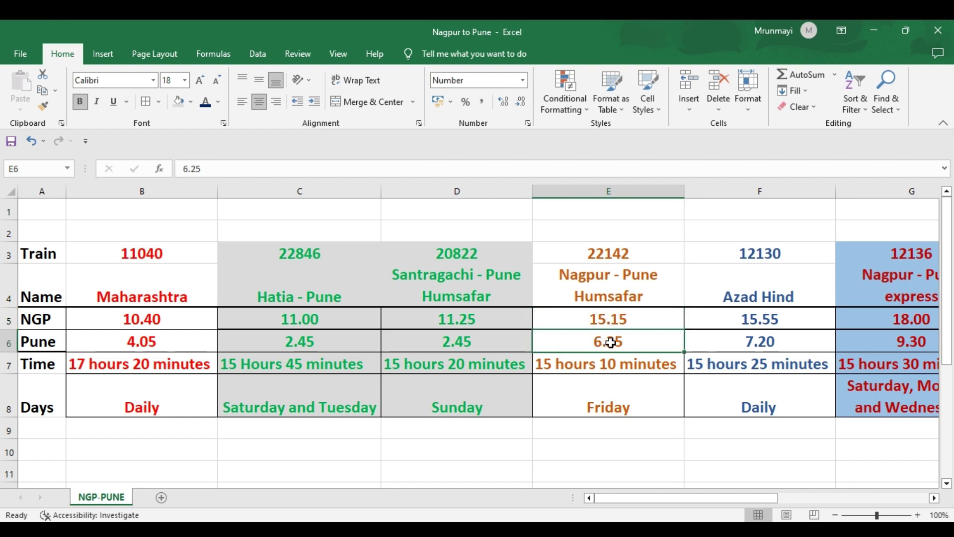
left_click(597, 398)
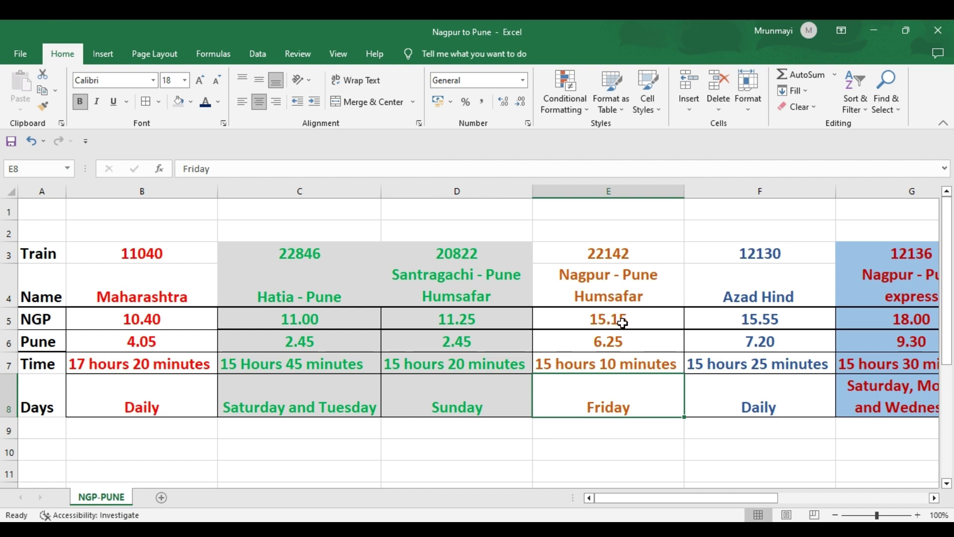
Review the Azad Hind's train number, Nagpur departure, Pune arrival, journey duration and running days in column F.
left_click_drag(672, 498, 710, 501)
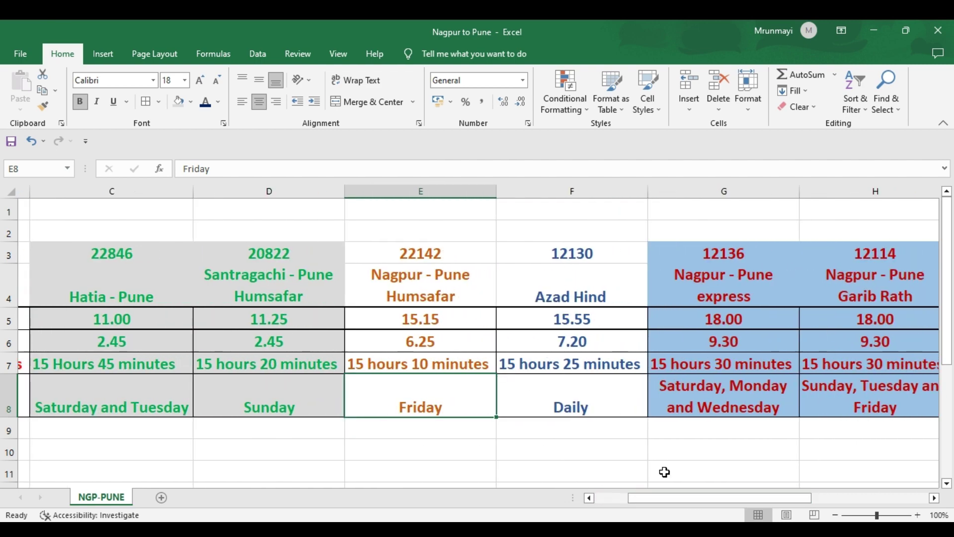
left_click(576, 250)
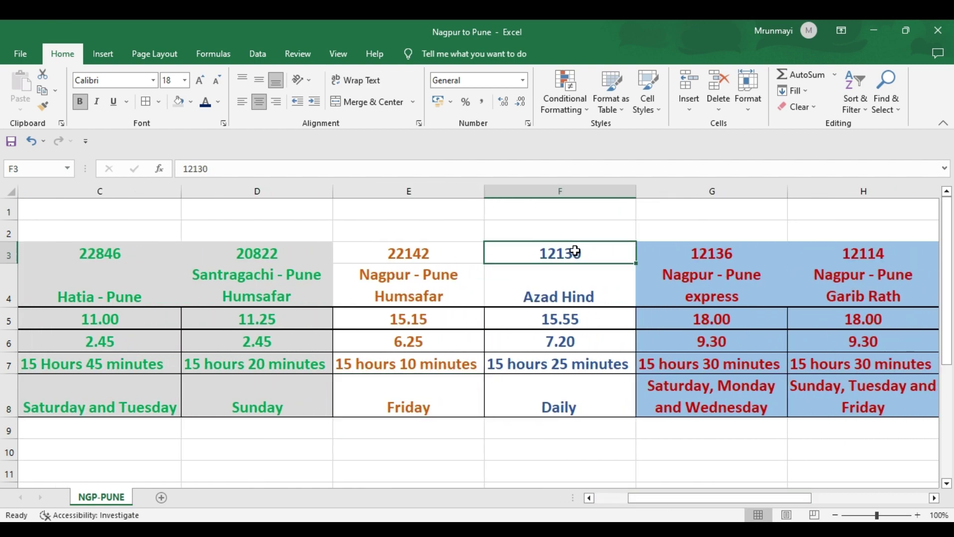
left_click(566, 405)
left_click(585, 322)
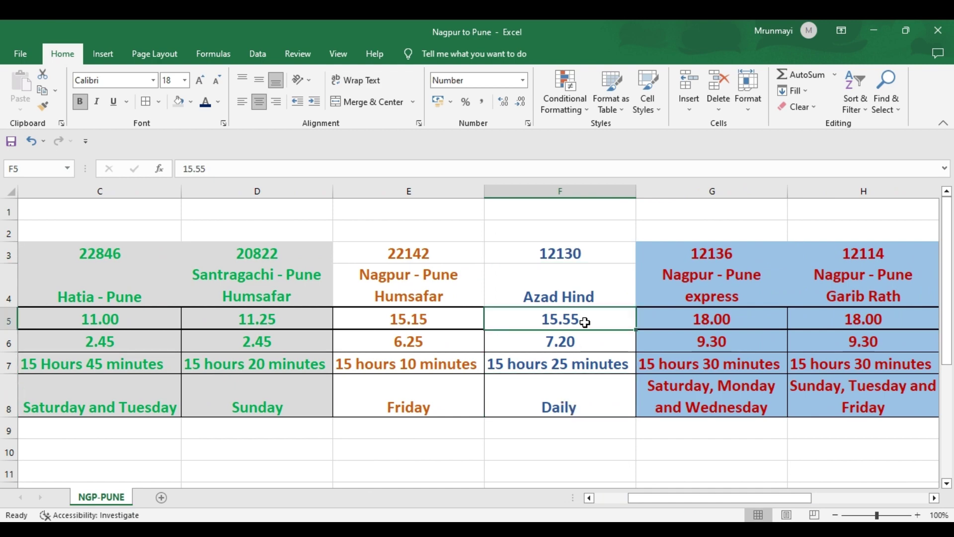
left_click(567, 340)
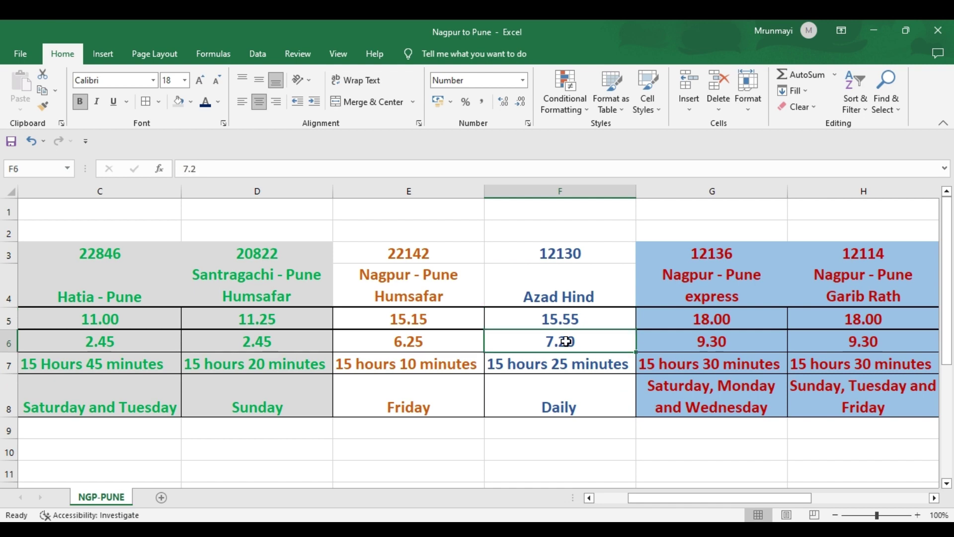
left_click(550, 369)
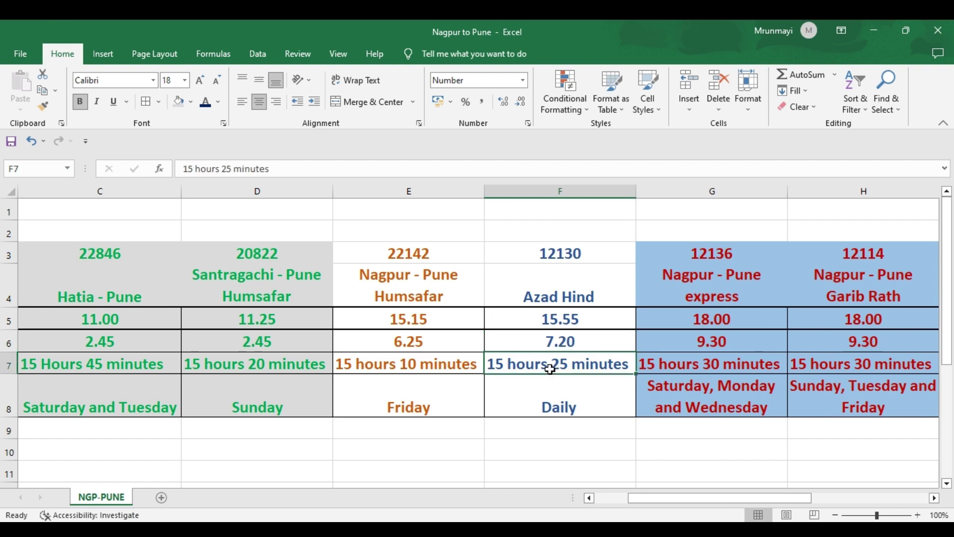
left_click(538, 394)
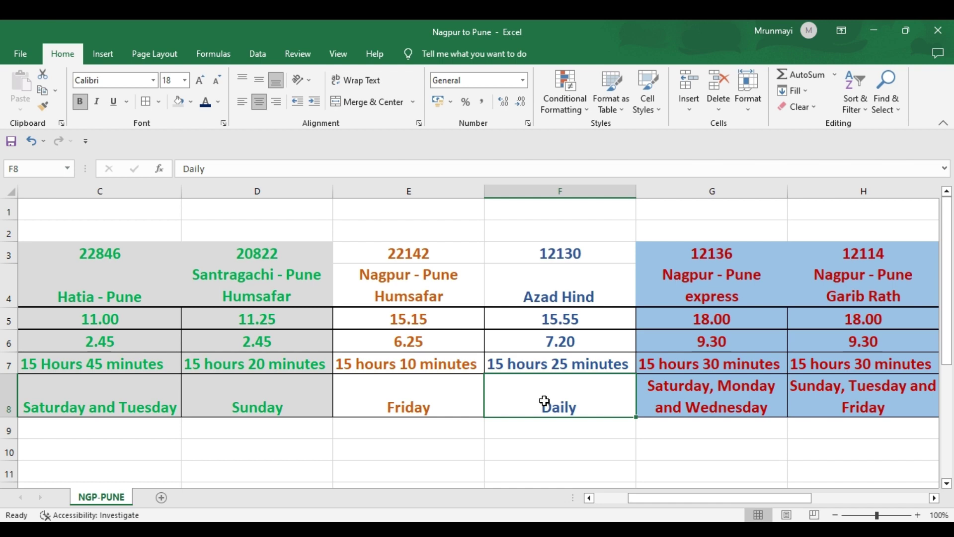
Compare the Azad Hind's Nagpur and Pune times with the Santragachi - Pune Humsafar's Pune arrival time.
left_click(571, 320)
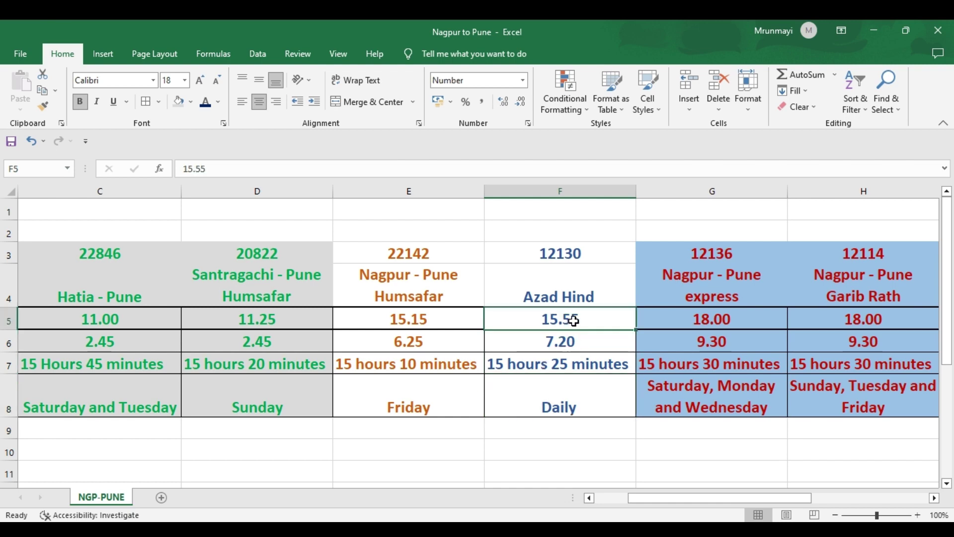
left_click(563, 344)
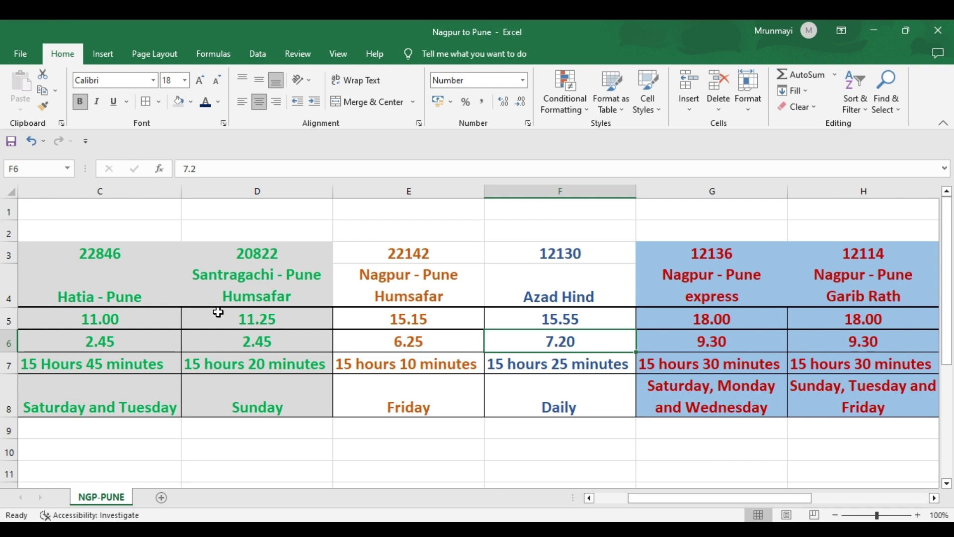
left_click(246, 343)
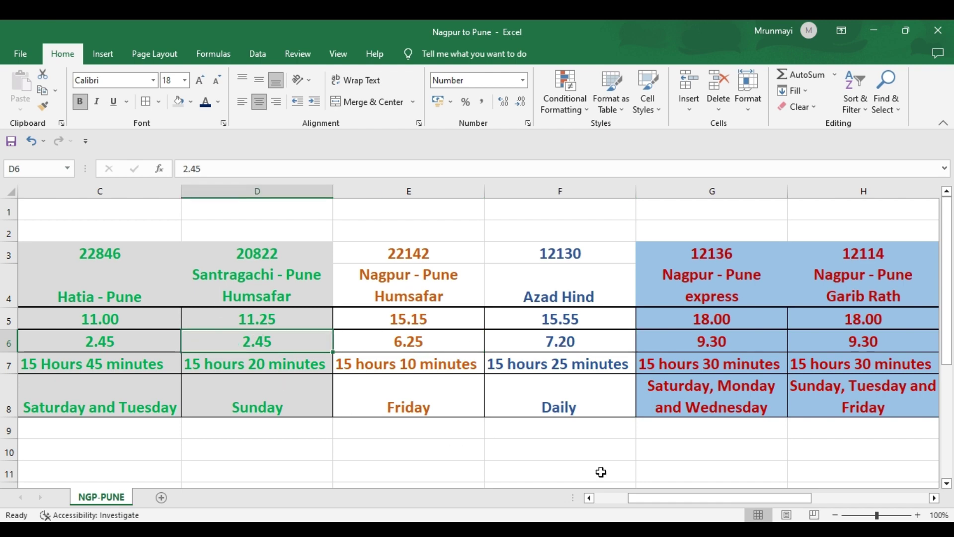
mouse_move(645, 498)
left_mouse_down()
mouse_move(612, 502)
mouse_move(648, 506)
left_mouse_up()
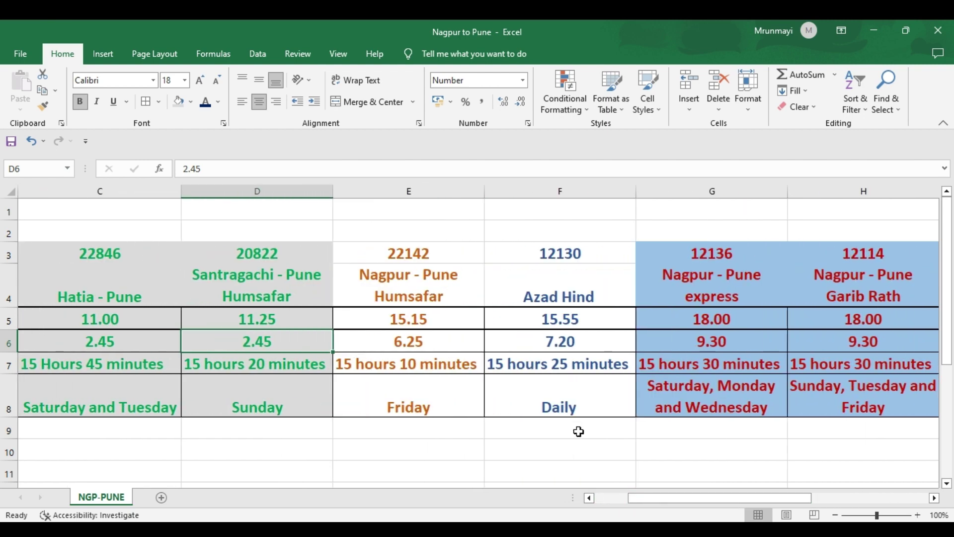
Recheck the Azad Hind's Nagpur departure time, Pune arrival time and running days.
left_click(570, 341)
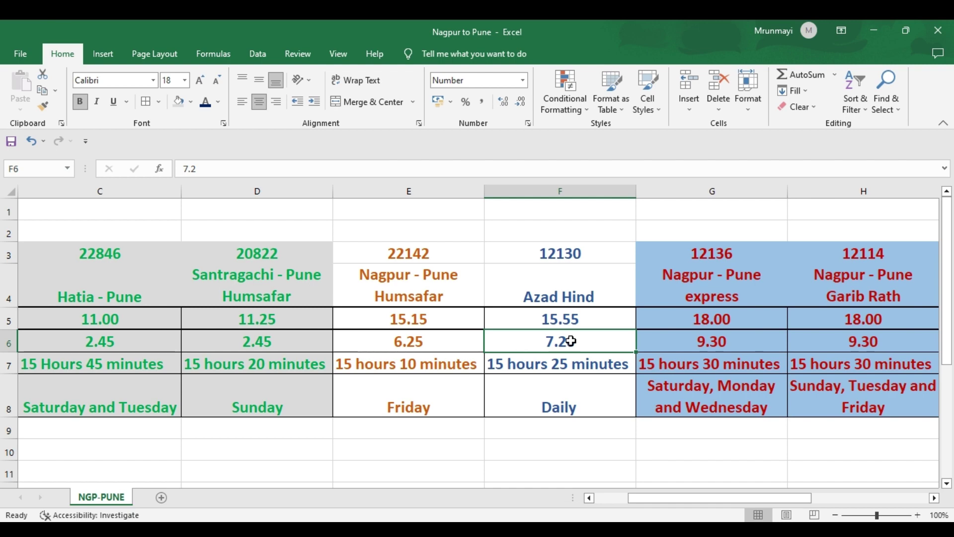
left_click(566, 315)
left_click(559, 341)
left_click(556, 406)
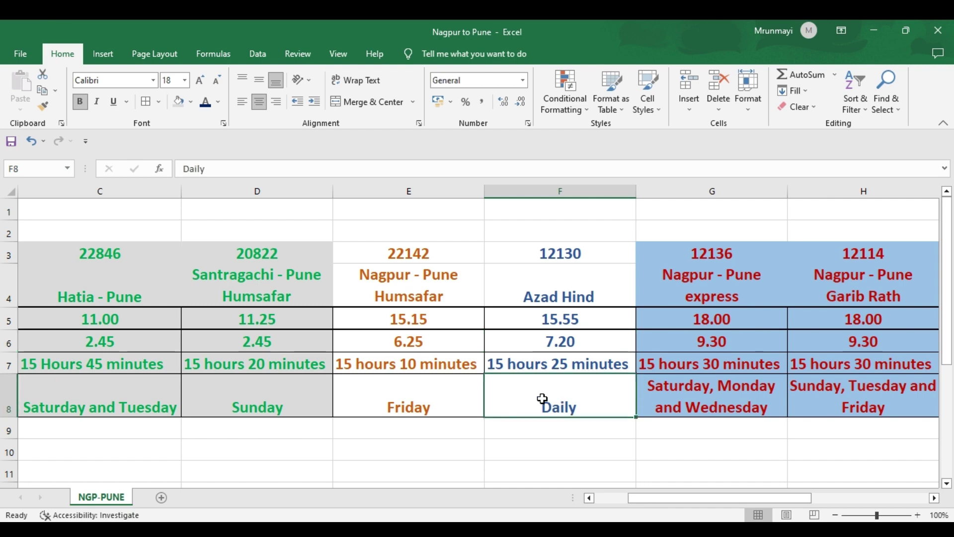
left_click(558, 321)
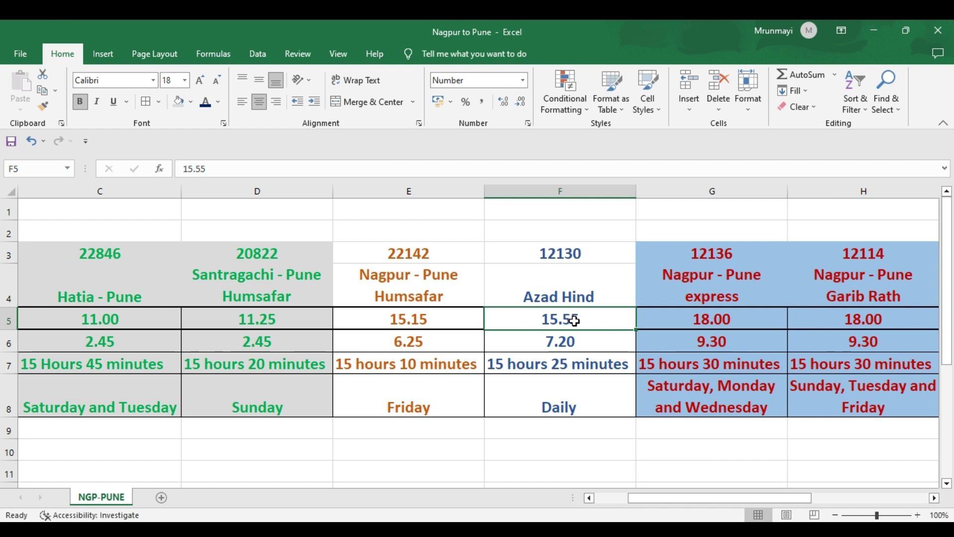
left_click(540, 343)
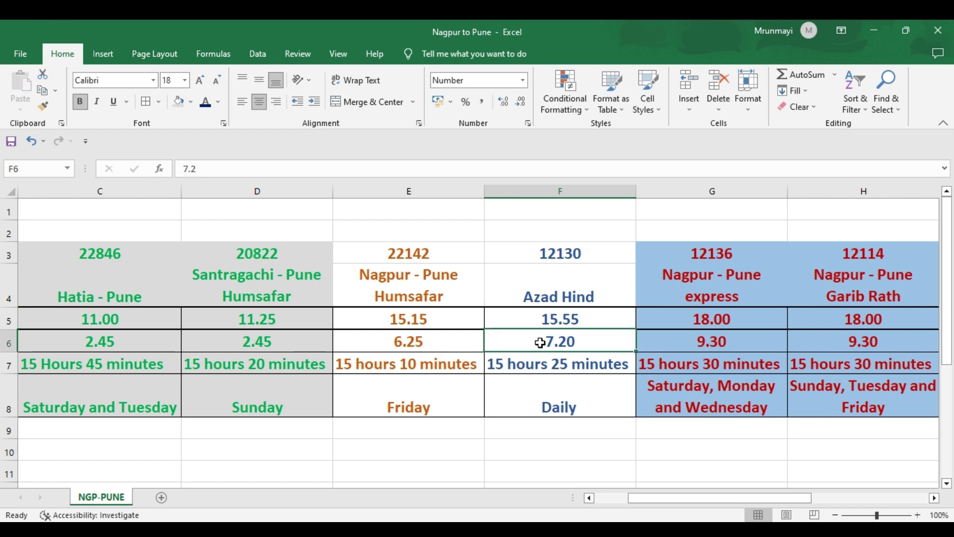
left_click(557, 319)
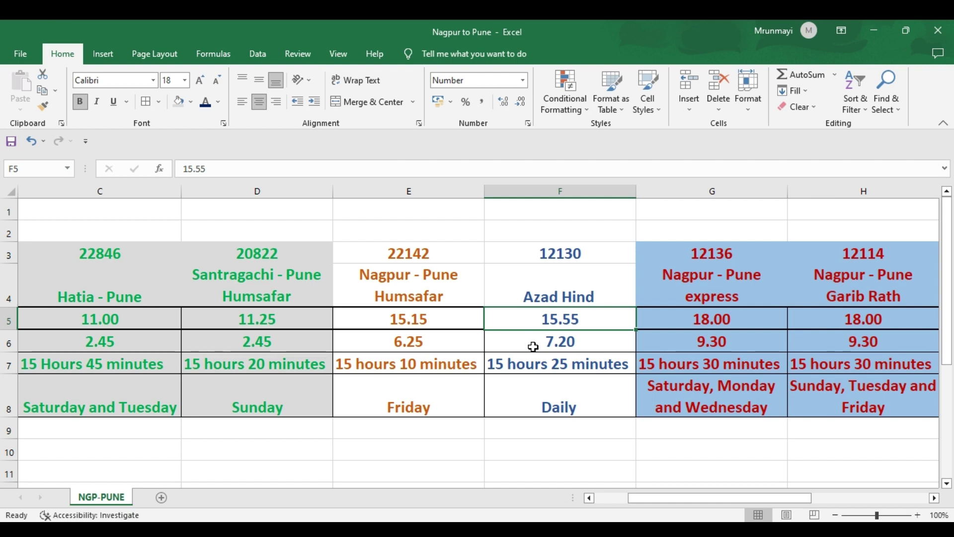
left_click(560, 343)
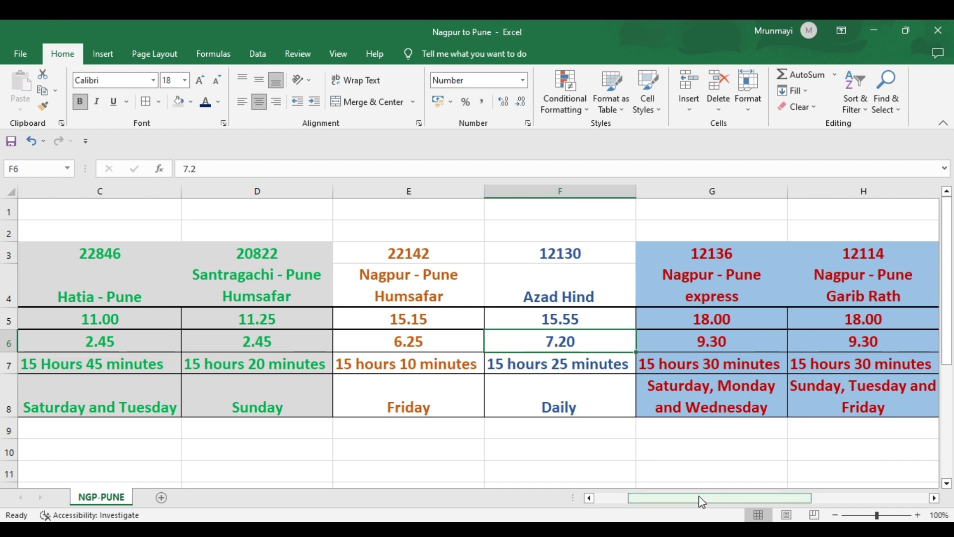
Review the names of the three trains in the blue columns G, H and I.
left_click_drag(699, 496, 726, 493)
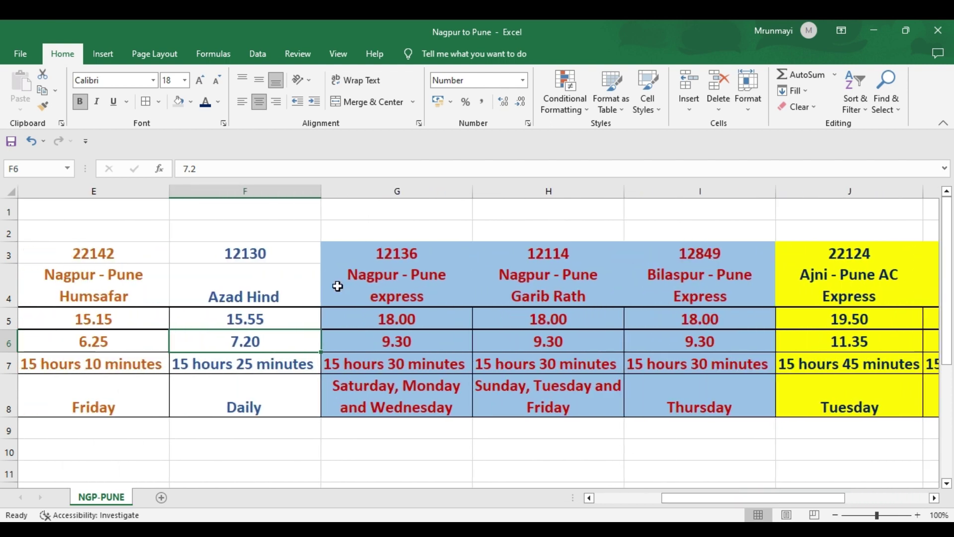
left_click(413, 273)
left_click(513, 274)
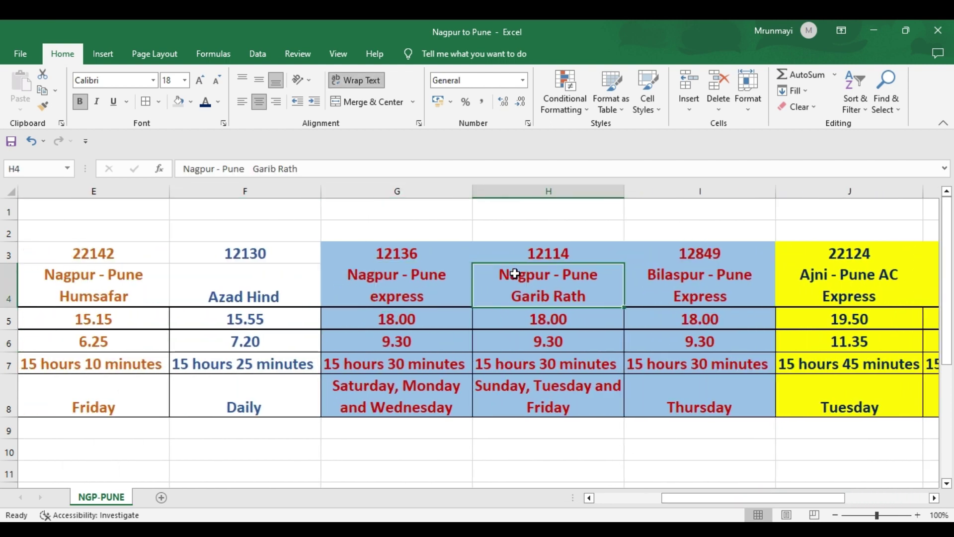
left_click(696, 290)
Compare the Nagpur departure and Pune arrival times of the three trains in the blue columns G to I.
left_click(383, 317)
left_click(394, 338)
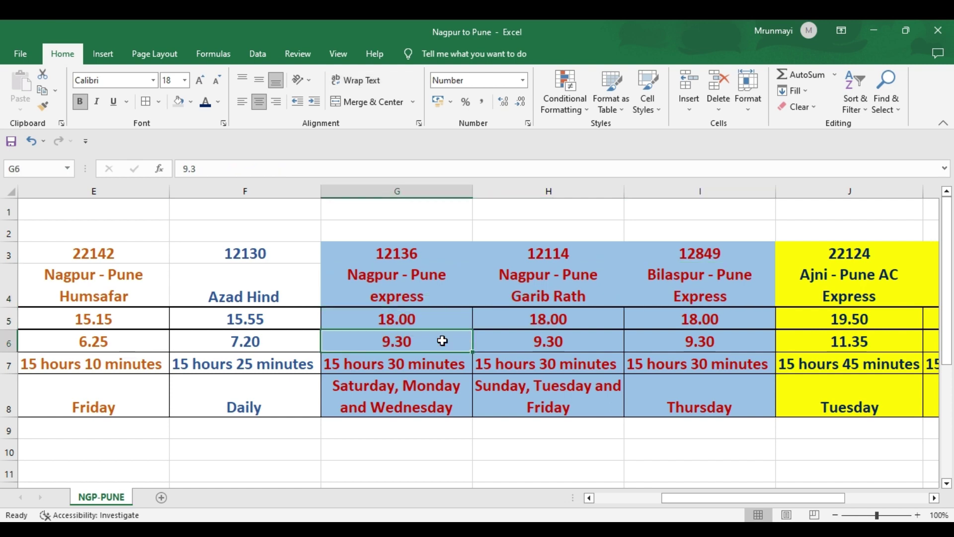
left_click(403, 319)
left_click(402, 343)
left_click(526, 318)
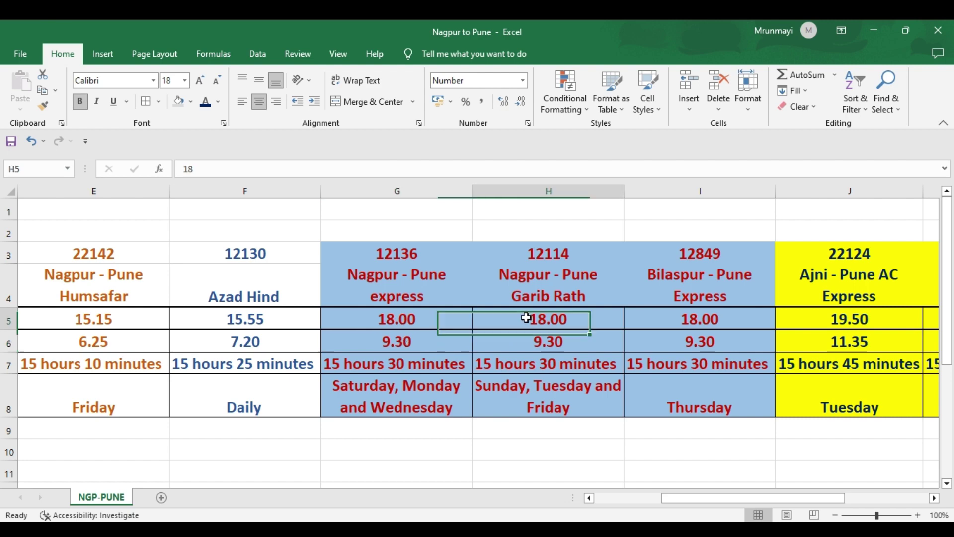
left_click(526, 344)
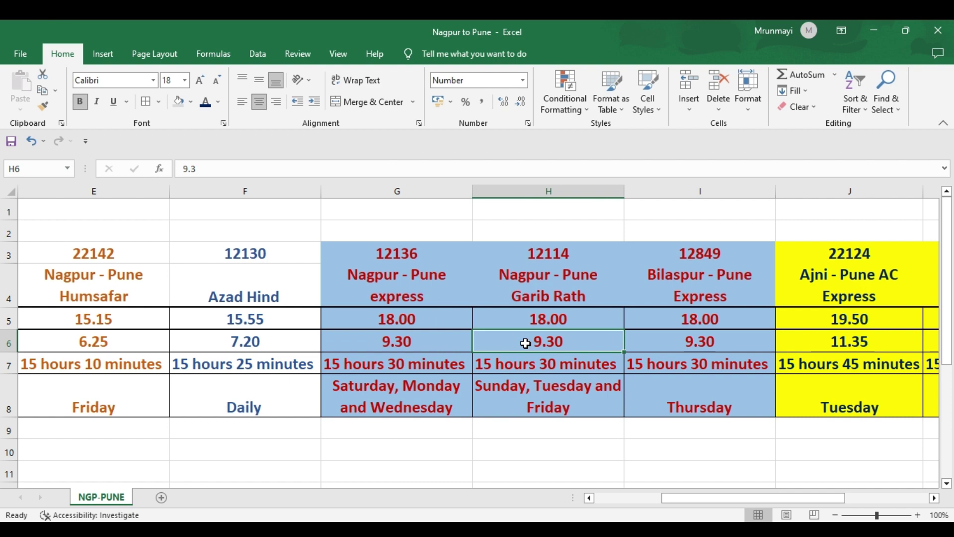
left_click(666, 318)
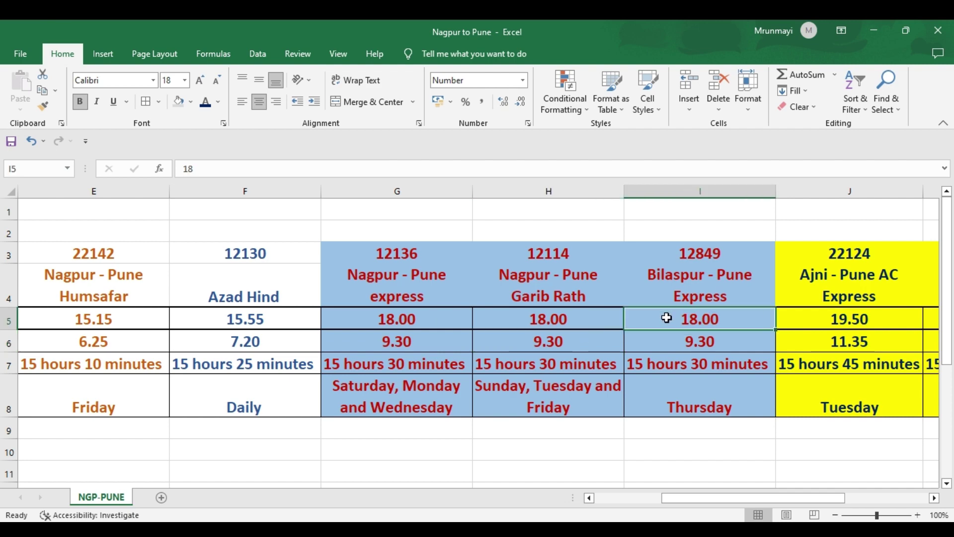
left_click(678, 343)
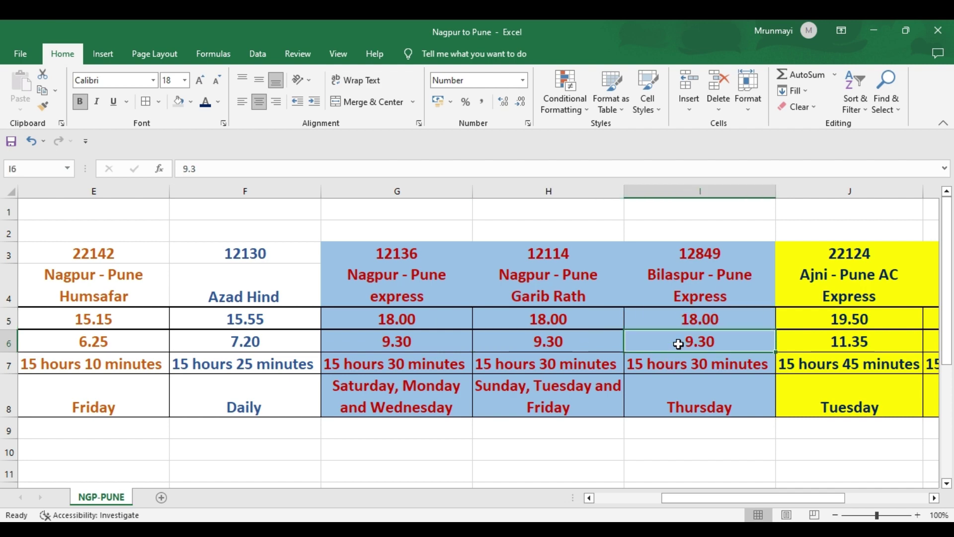
Compare the running days of the Nagpur - Pune express, Nagpur - Pune Garib Rath and Bilaspur - Pune Express.
left_click(391, 400)
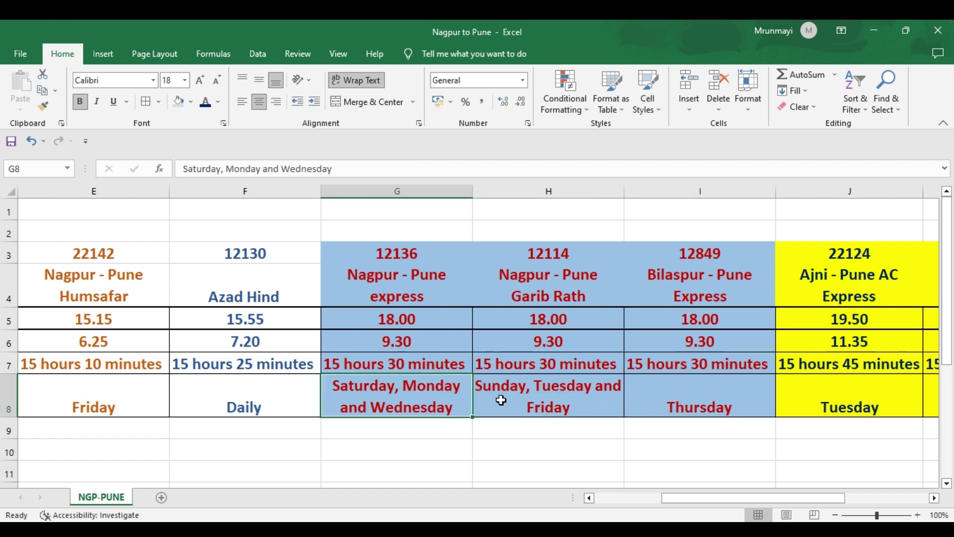
left_click(540, 409)
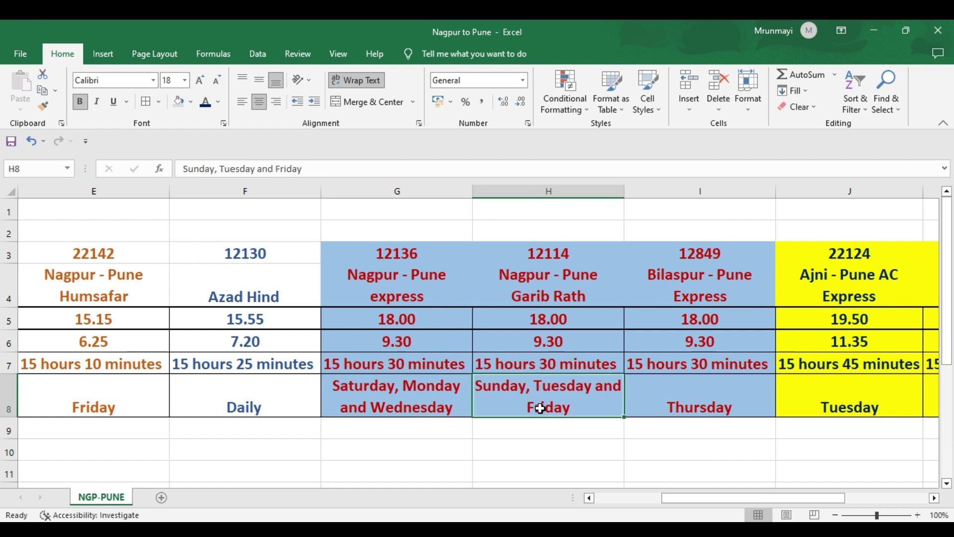
left_click(686, 410)
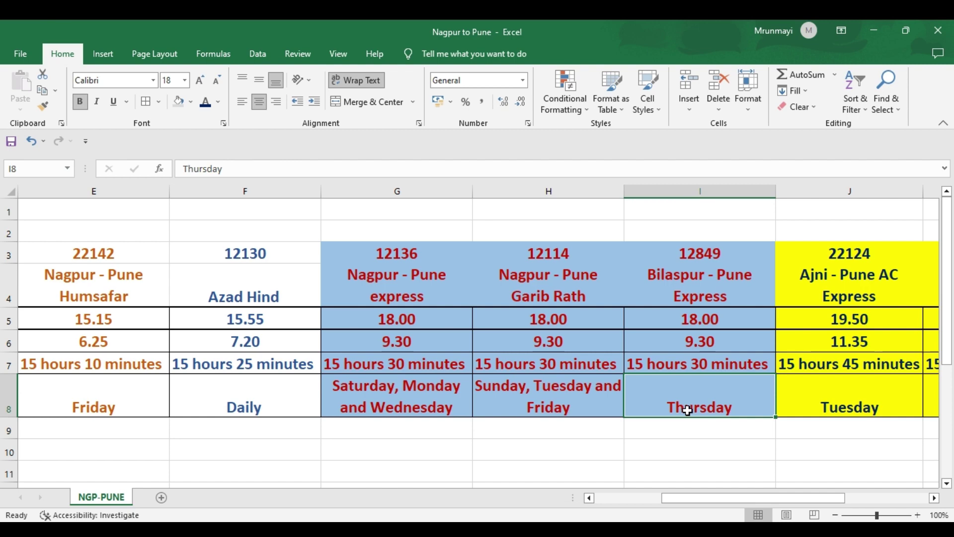
Recheck the Nagpur and Pune times of the Nagpur - Pune express against those of the Bilaspur - Pune Express.
left_click(412, 322)
left_click(408, 346)
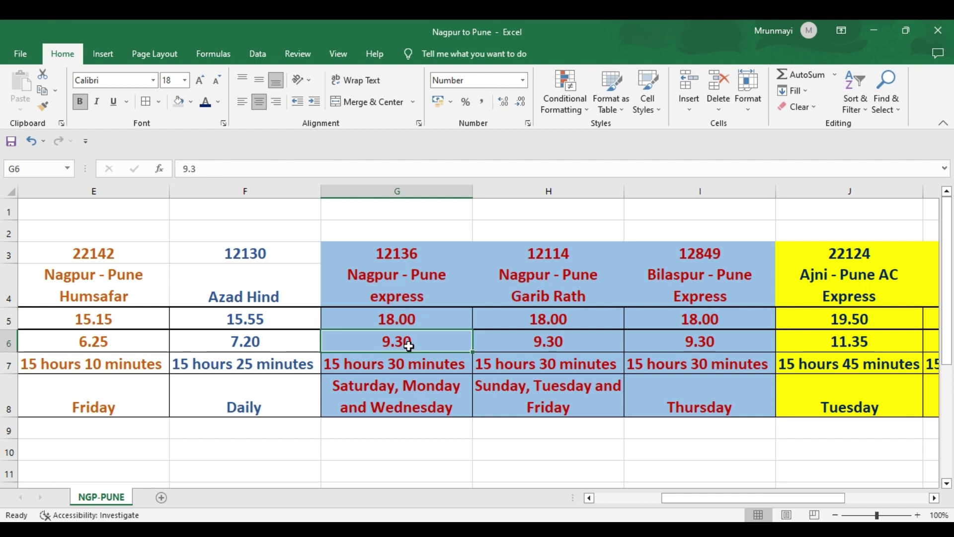
left_click(705, 322)
left_click(704, 341)
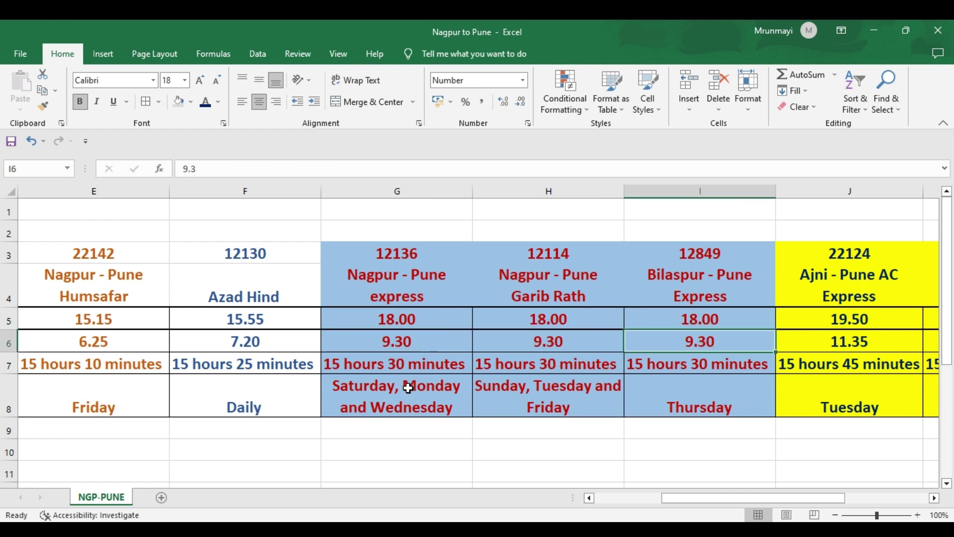
left_click(428, 318)
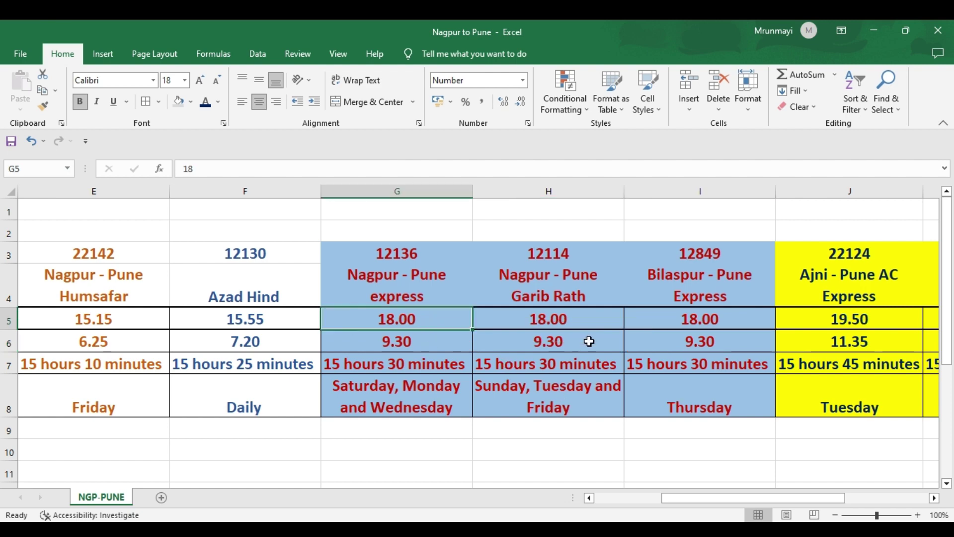
Review the Bilaspur - Pune Express's name, running day, Nagpur departure time and Pune arrival time in column I.
left_click(677, 287)
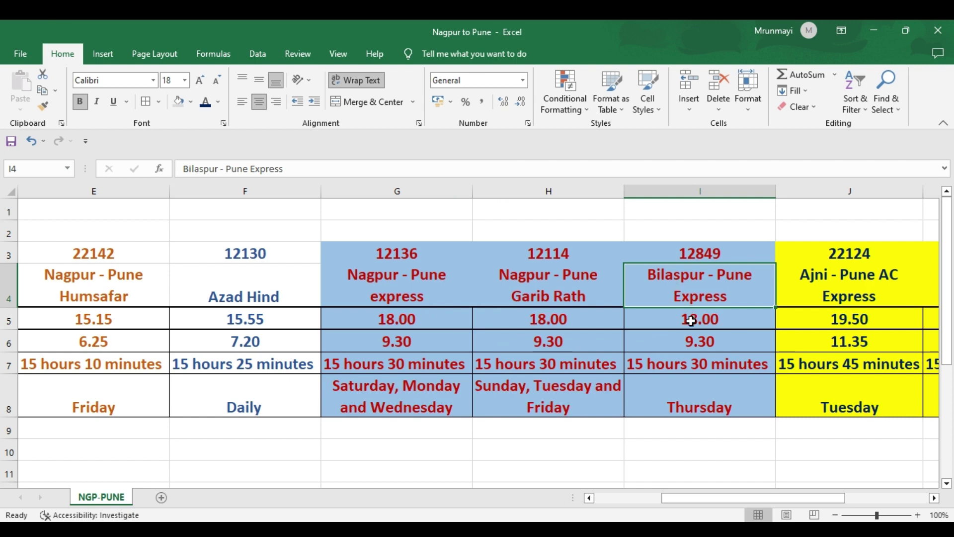
left_click(680, 409)
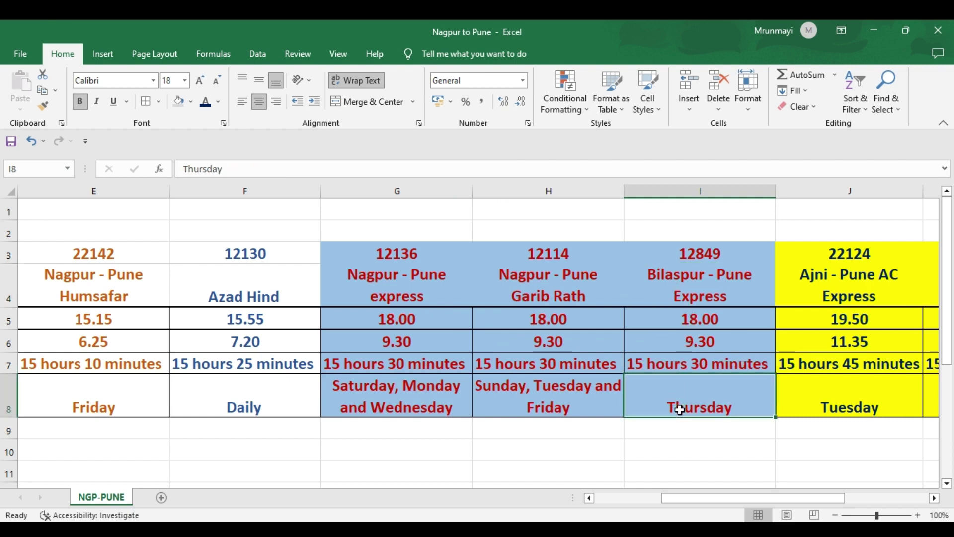
left_click(683, 319)
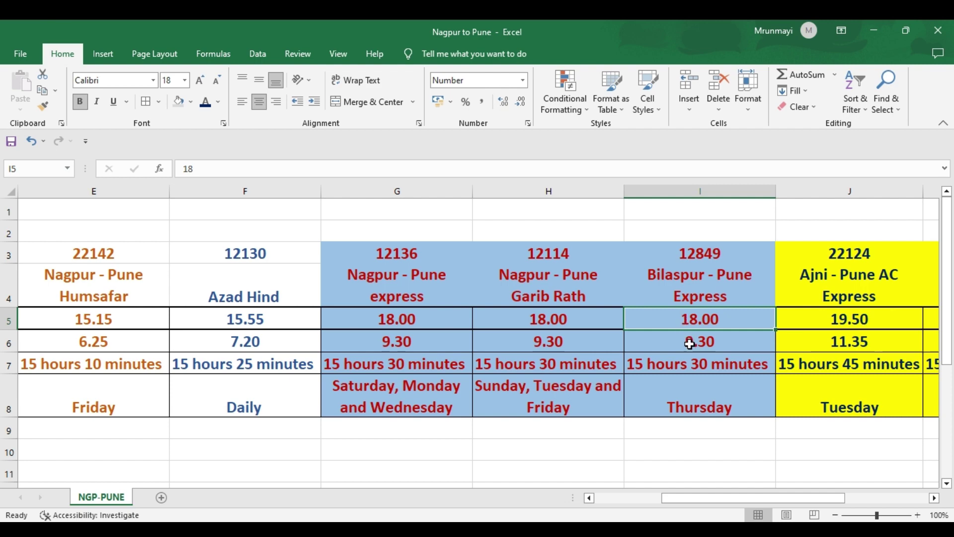
left_click(689, 342)
Compare the Nagpur departure and Pune arrival times of the Nagpur - Pune express and the Nagpur - Pune Garib Rath.
left_click(415, 319)
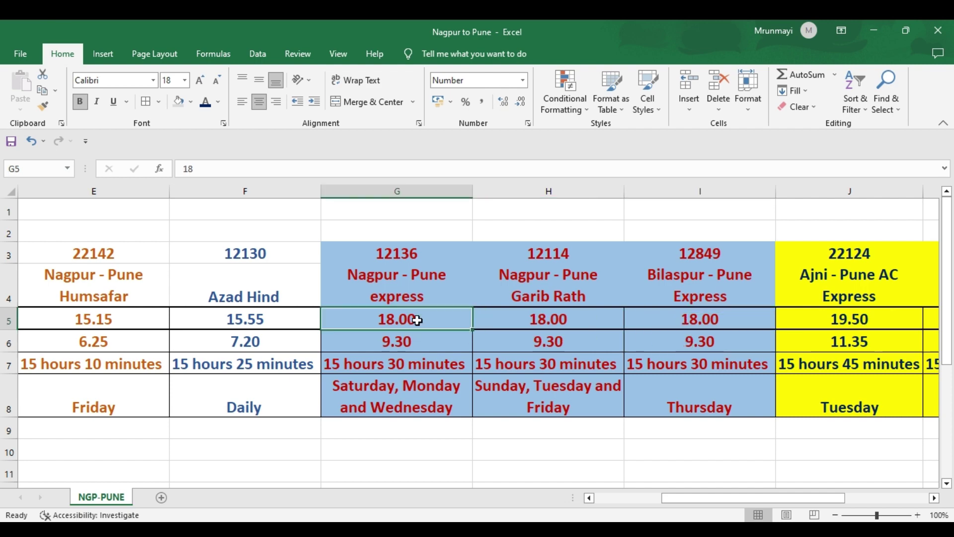
left_click(419, 338)
left_click(519, 320)
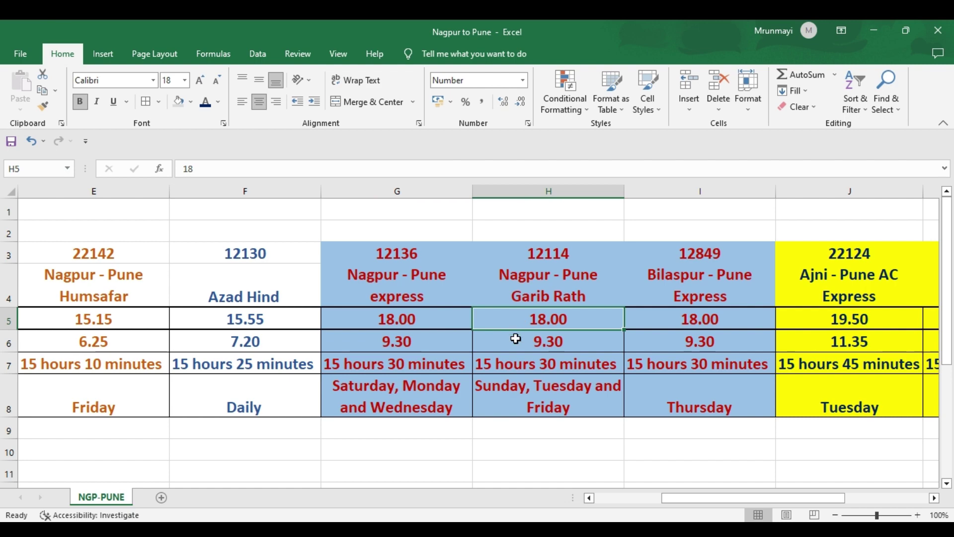
left_click(516, 339)
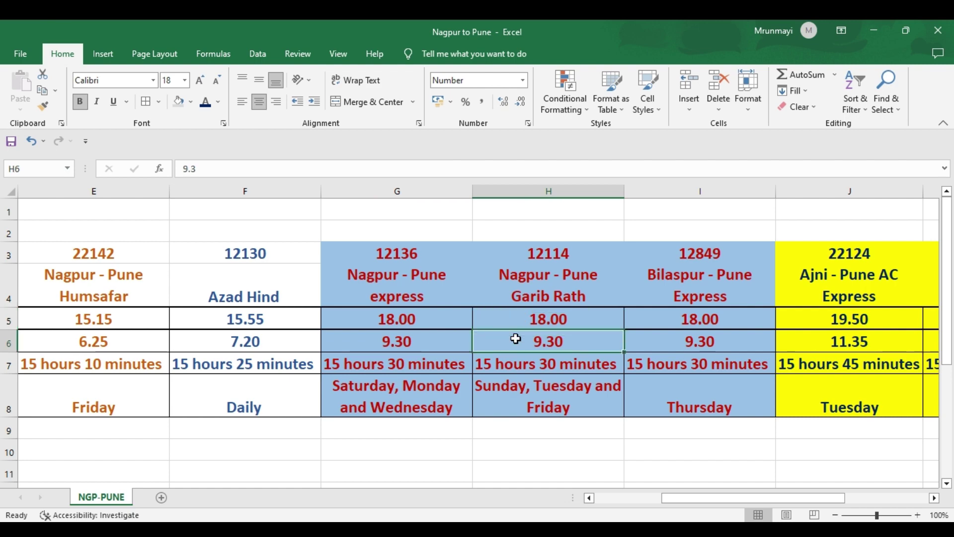
Compare the running days and travel durations of the Nagpur - Pune express and Nagpur - Pune Garib Rath, then recheck the express's times.
left_click(381, 403)
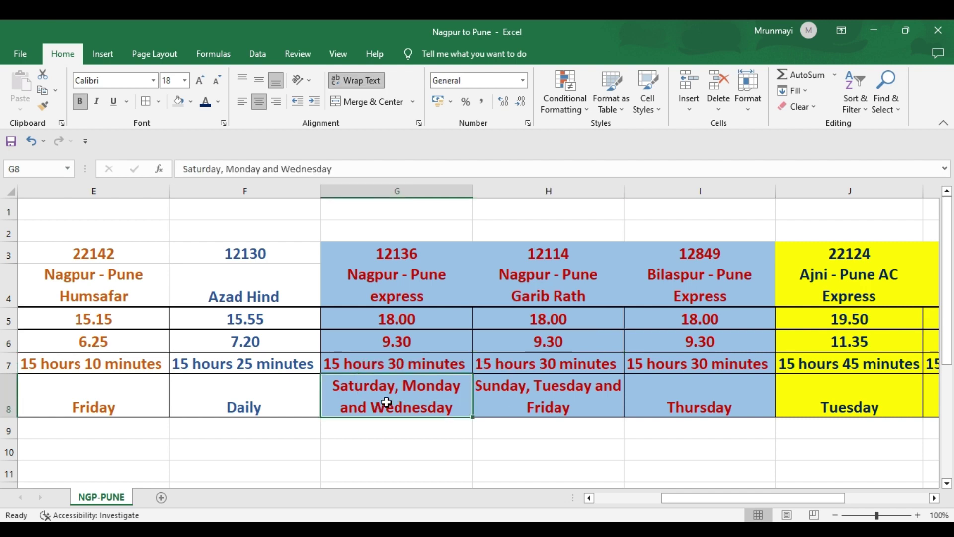
left_click(531, 408)
left_click(403, 364)
left_click(507, 364)
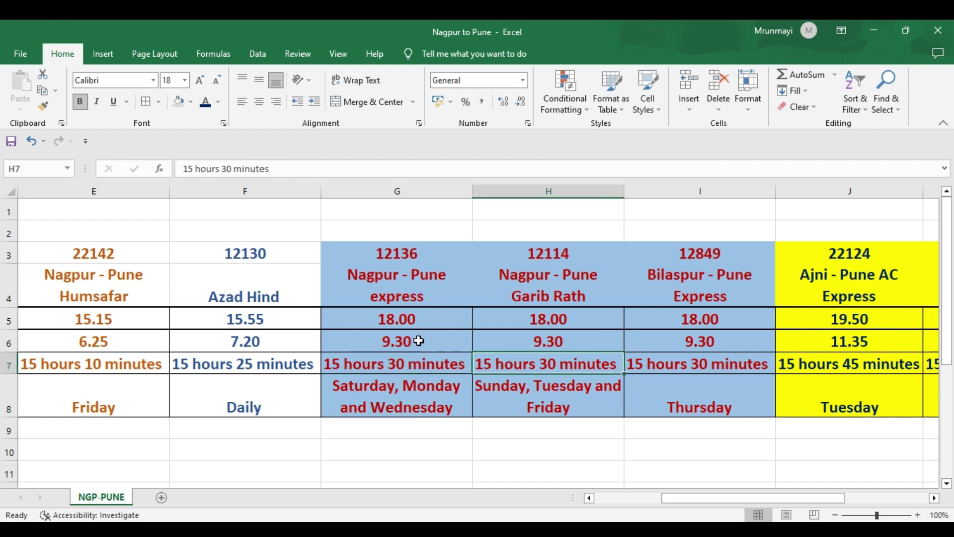
left_click(419, 341)
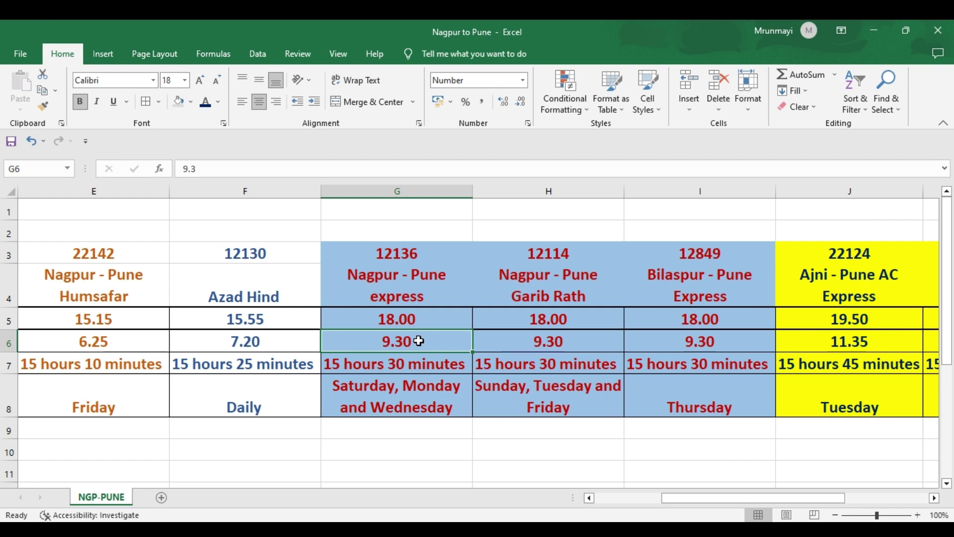
left_click(413, 320)
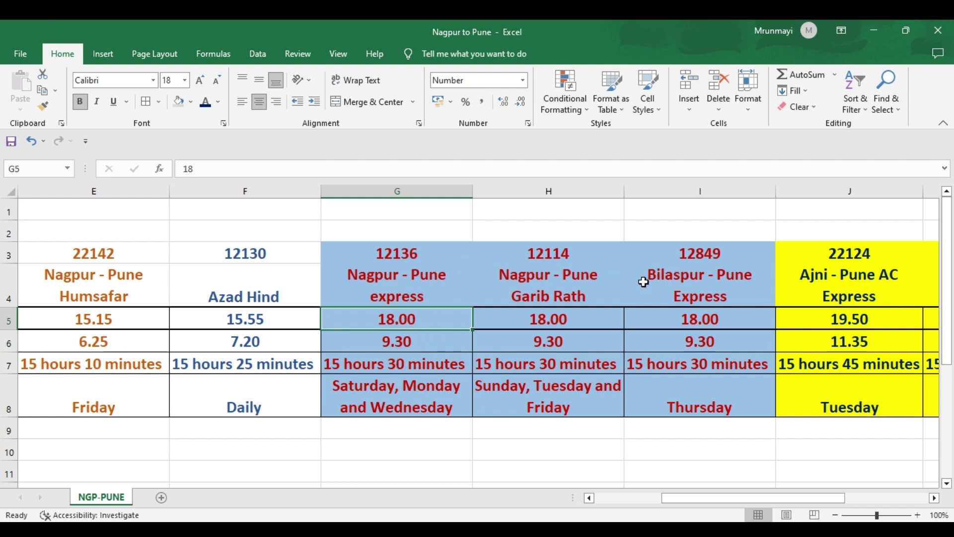
Review the Ajni - Pune AC Express's name, running day, departure time and Pune arrival time in column J.
left_click_drag(718, 498, 756, 498)
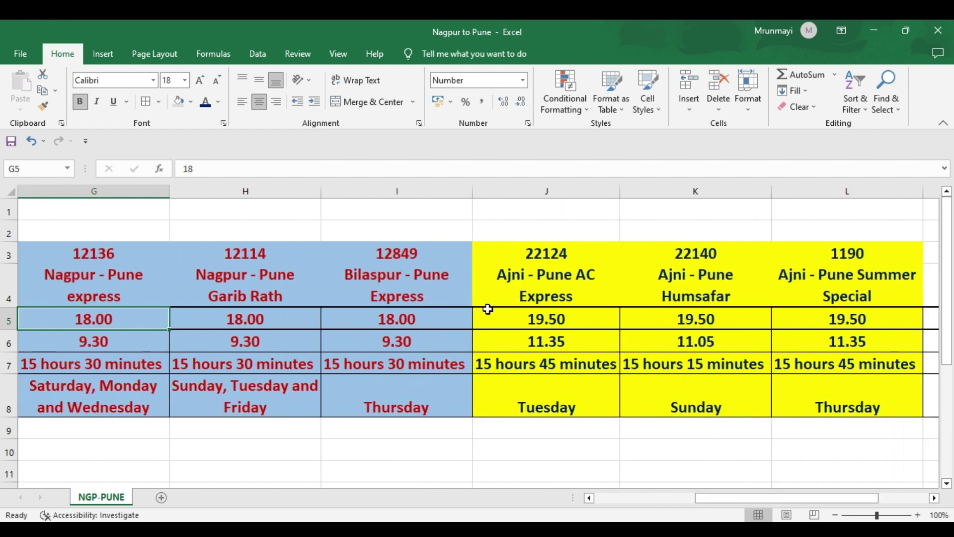
left_click(563, 275)
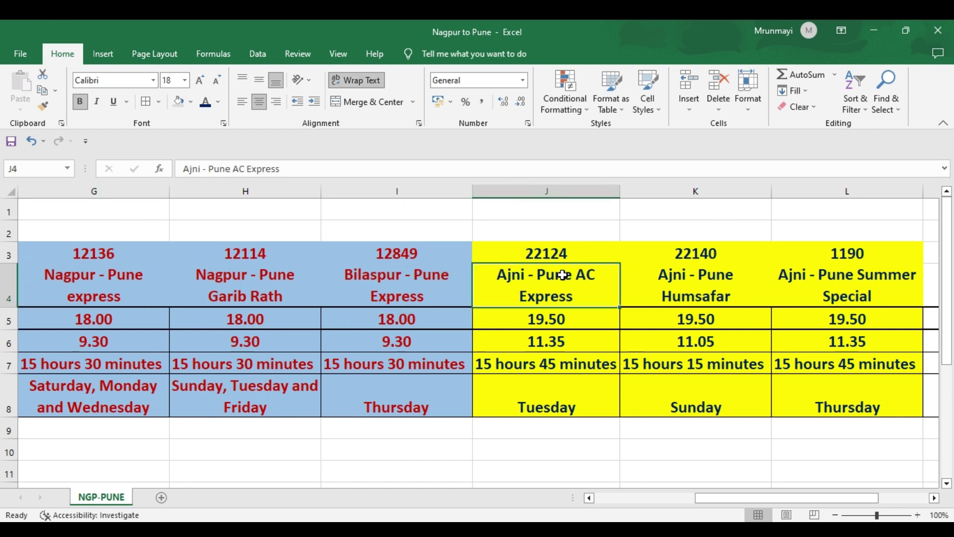
left_click(536, 404)
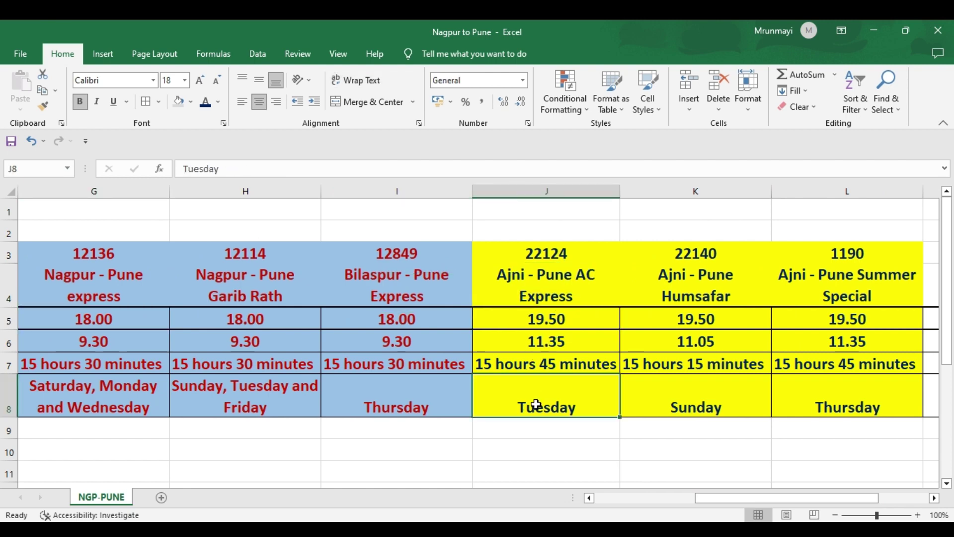
left_click(560, 321)
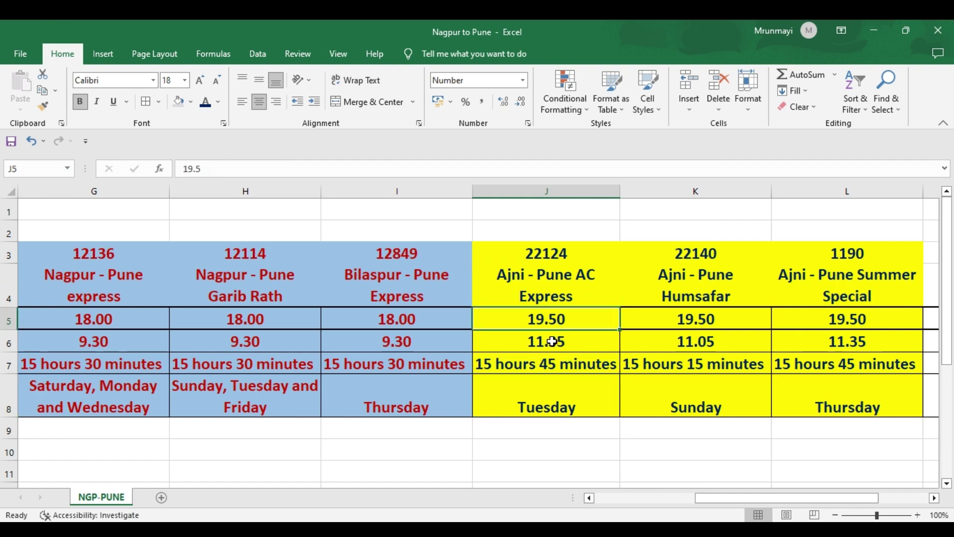
left_click(552, 342)
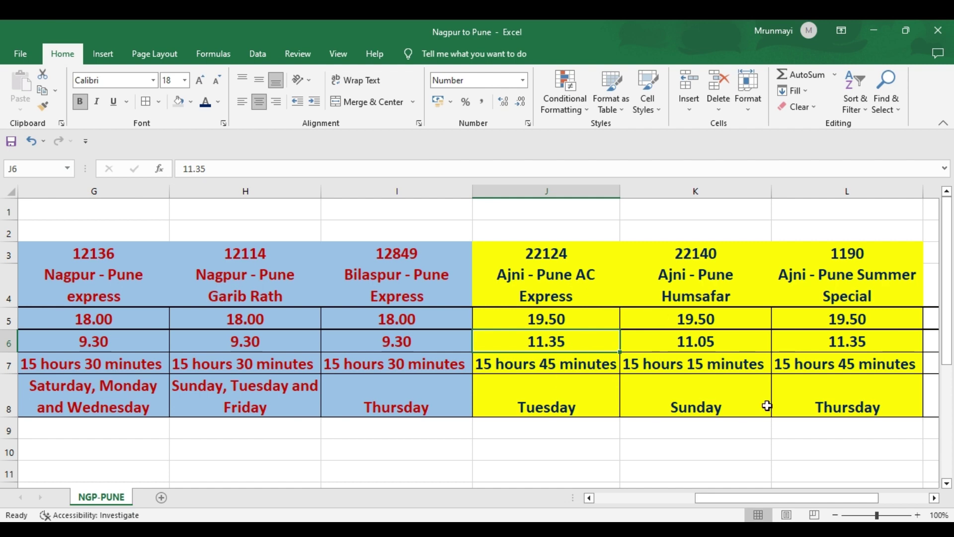
left_click(544, 406)
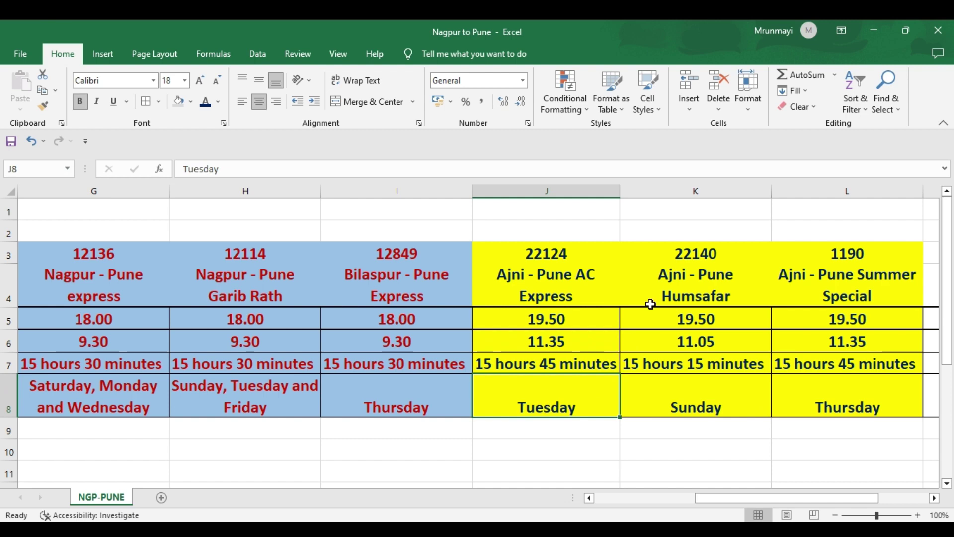
Review the Ajni - Pune Humsafar's name, departure time, Pune arrival time and running day in column K.
left_click(698, 280)
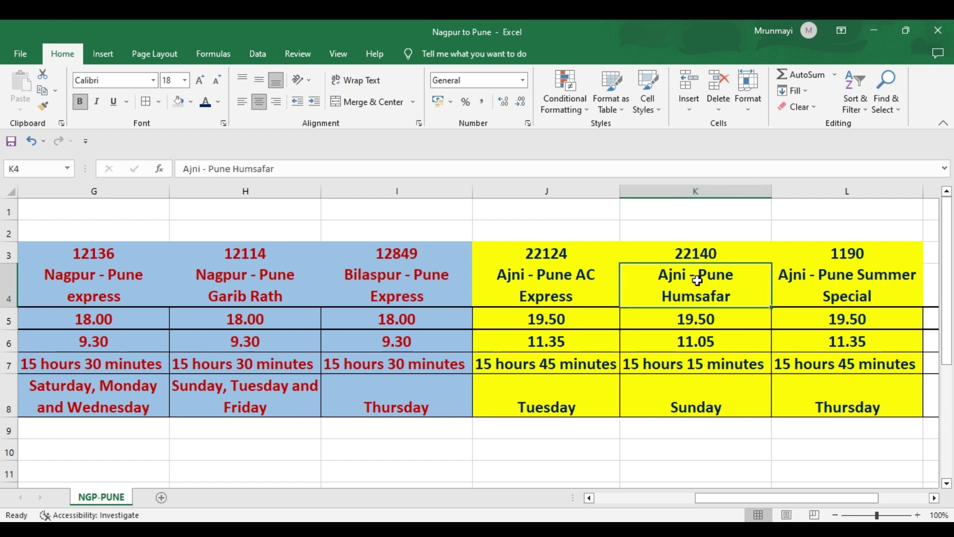
left_click(686, 327)
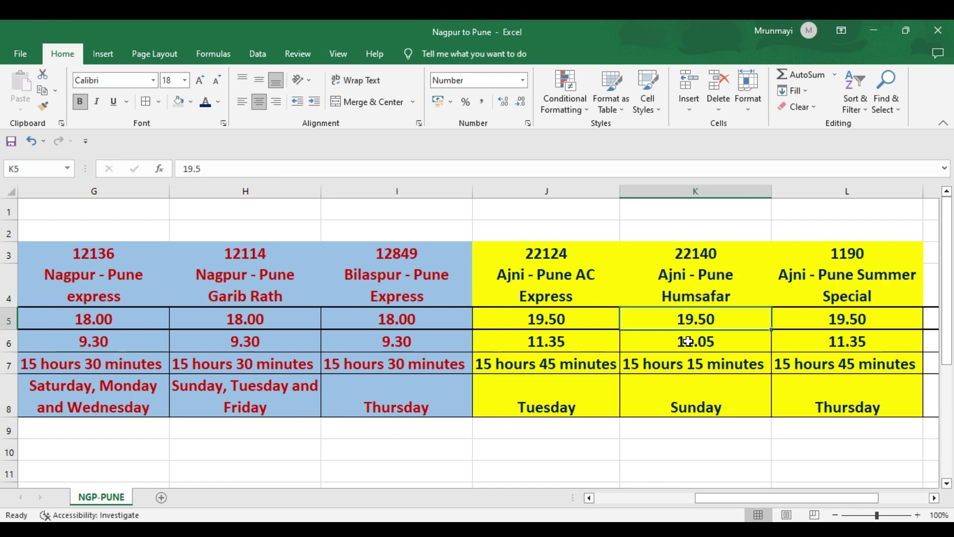
left_click(688, 341)
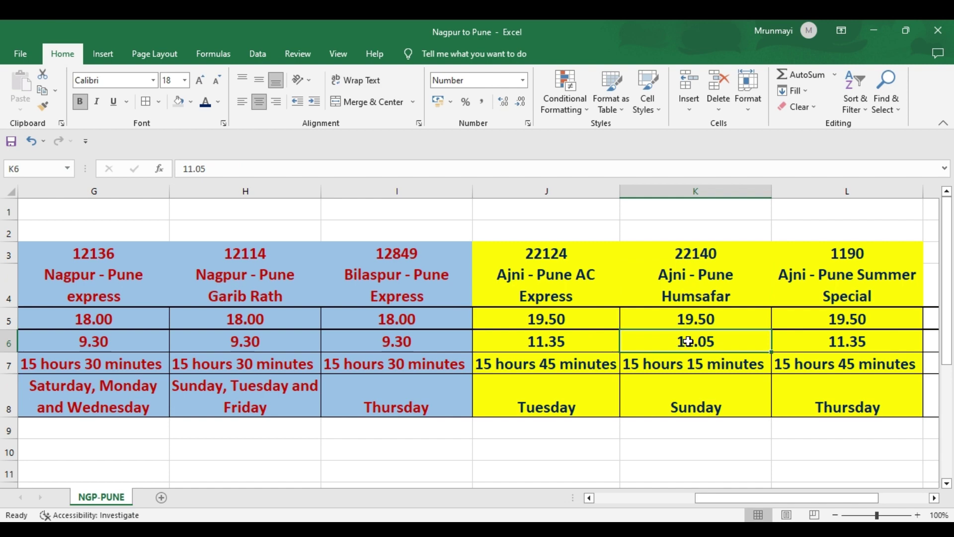
left_click(683, 400)
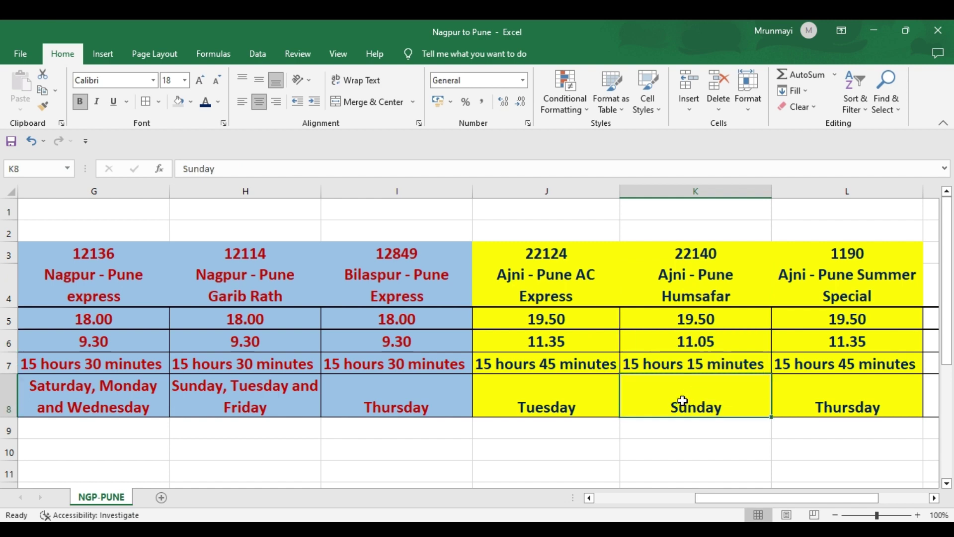
left_click(711, 319)
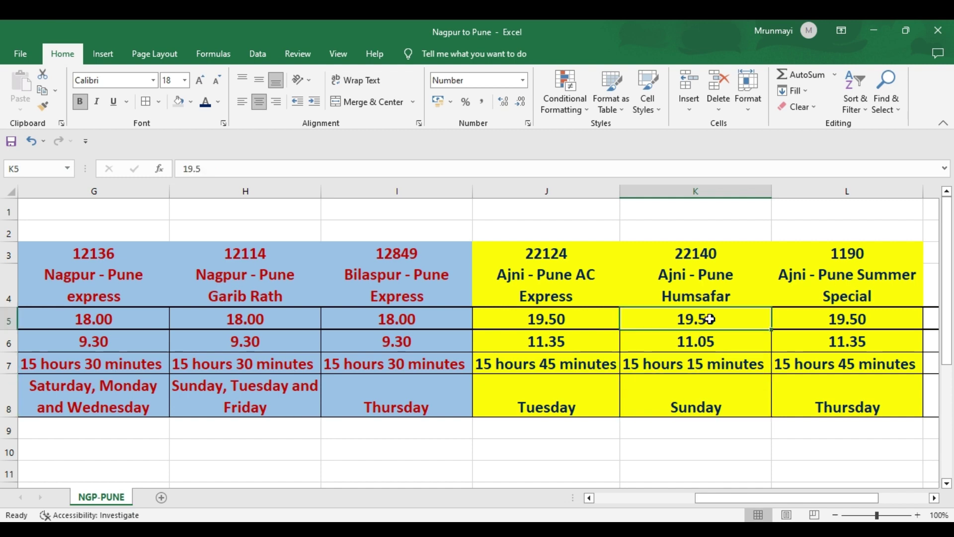
Check the Ajni - Pune Summer Special's departure and arrival times and compare the running days of the three Ajni trains.
left_click(843, 314)
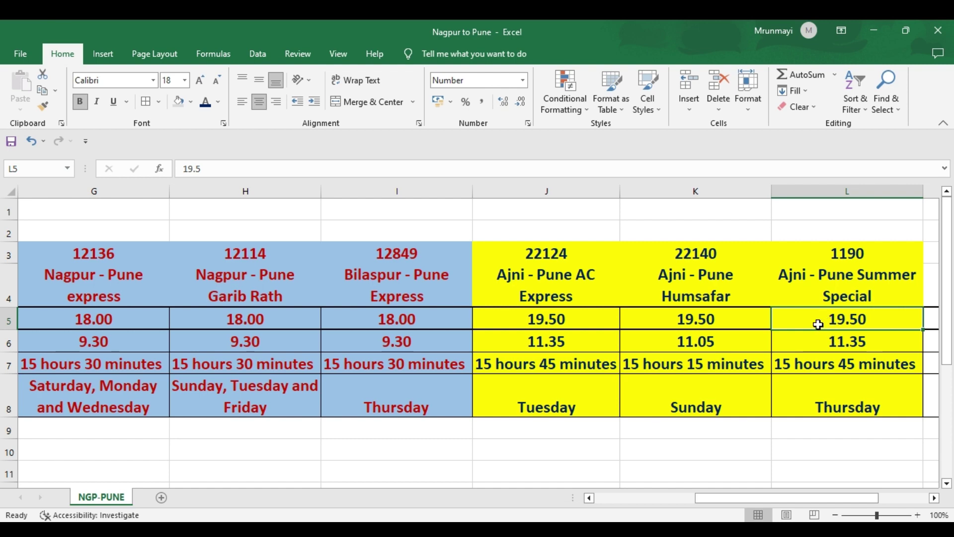
left_click(818, 344)
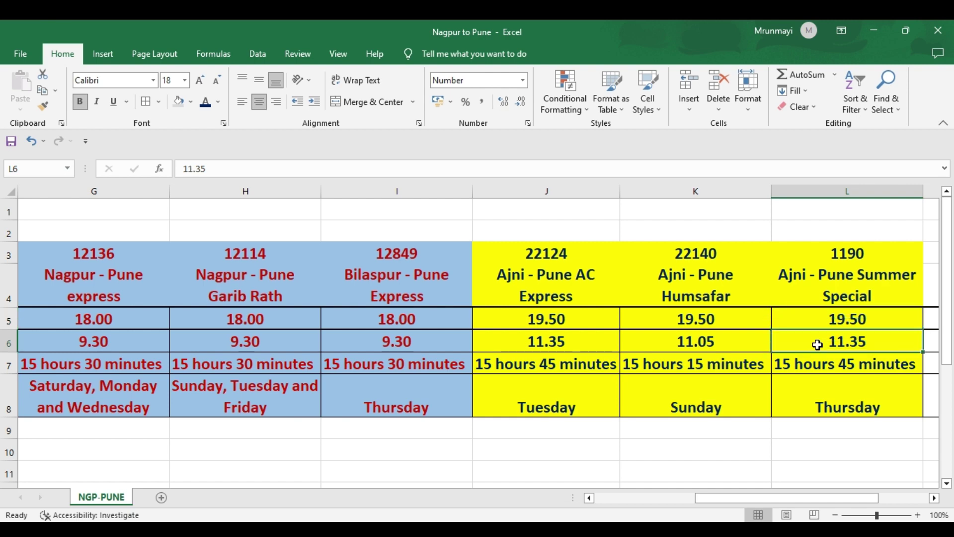
left_click(833, 416)
left_click(705, 414)
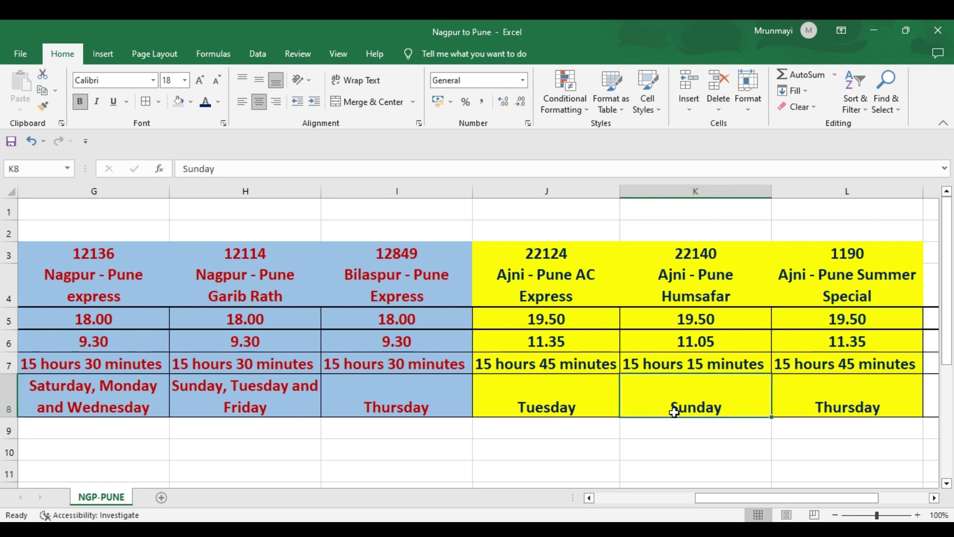
left_click(592, 403)
left_click(840, 397)
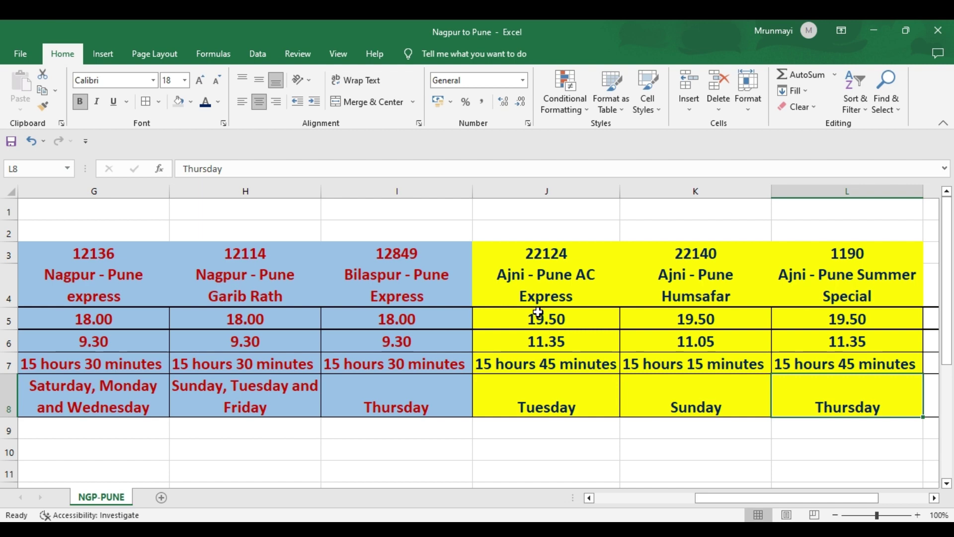
Highlight the blue train block G3:I8 and the yellow Ajni train block J4:L8 to compare the two groups.
left_click_drag(726, 503, 680, 504)
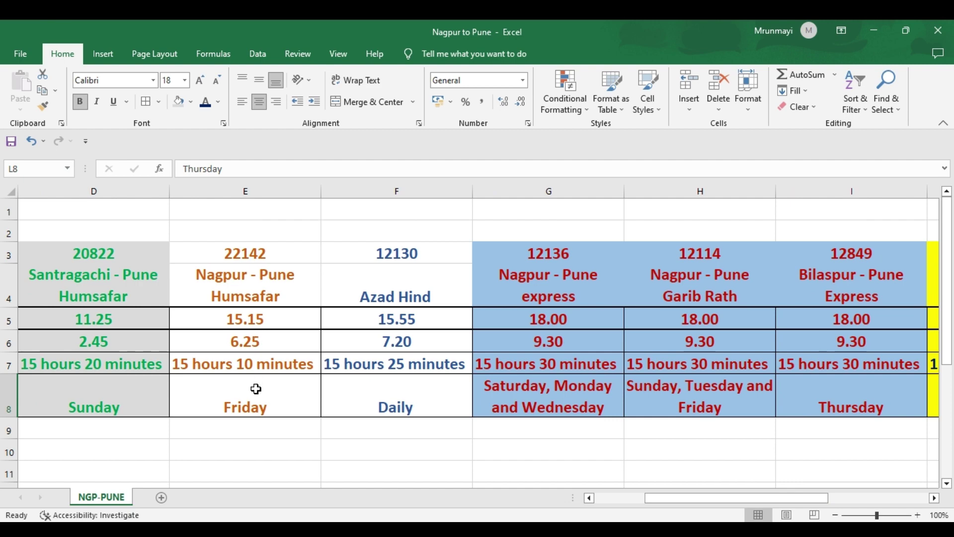
left_click_drag(671, 505, 715, 508)
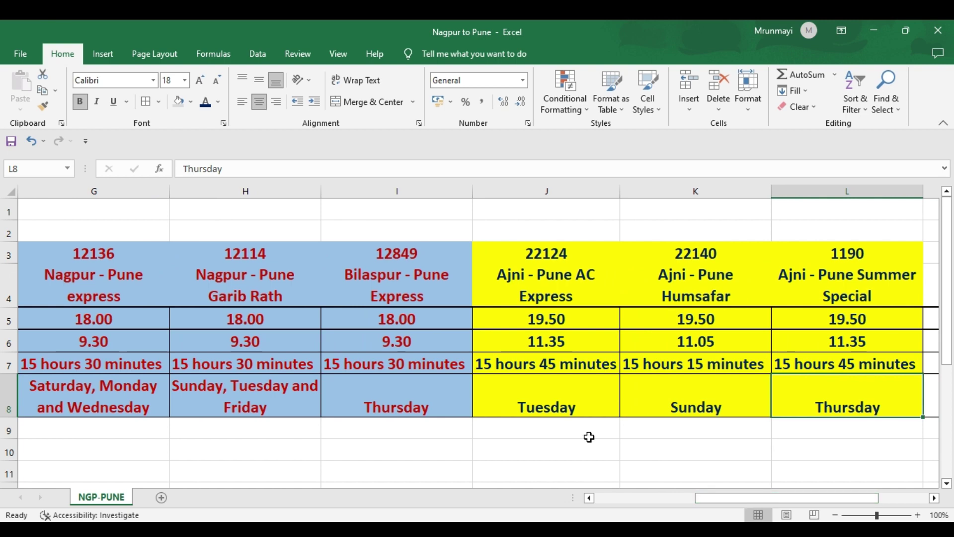
left_click(99, 319)
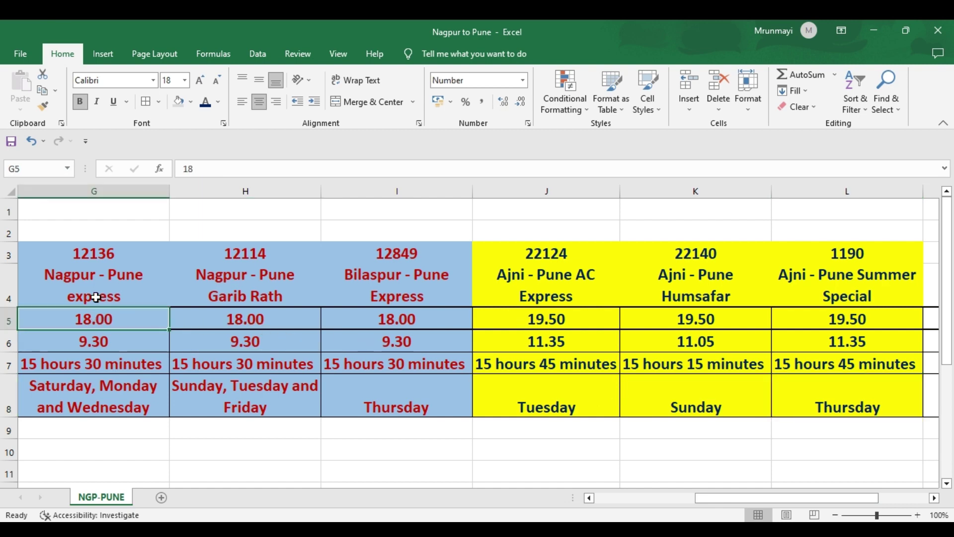
left_click_drag(119, 269, 119, 335)
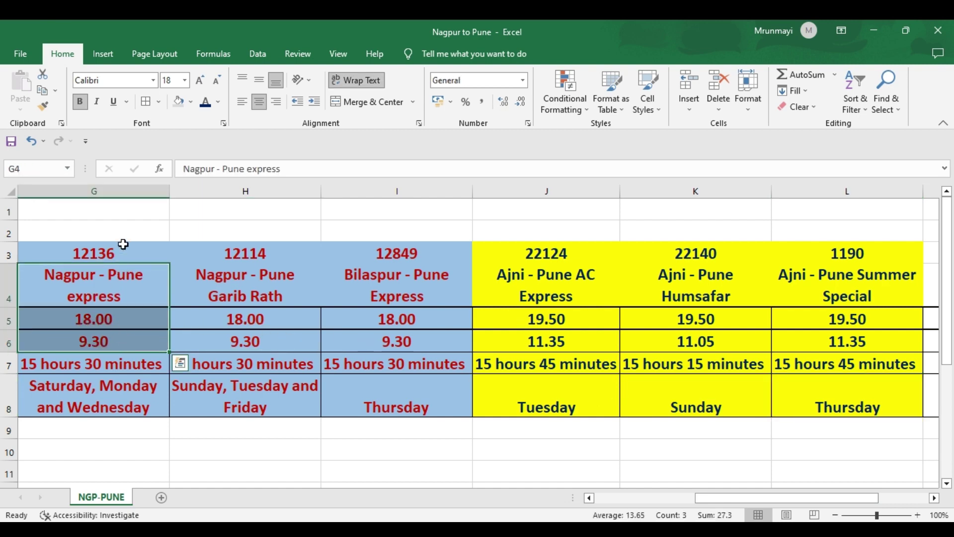
left_click_drag(124, 244, 370, 399)
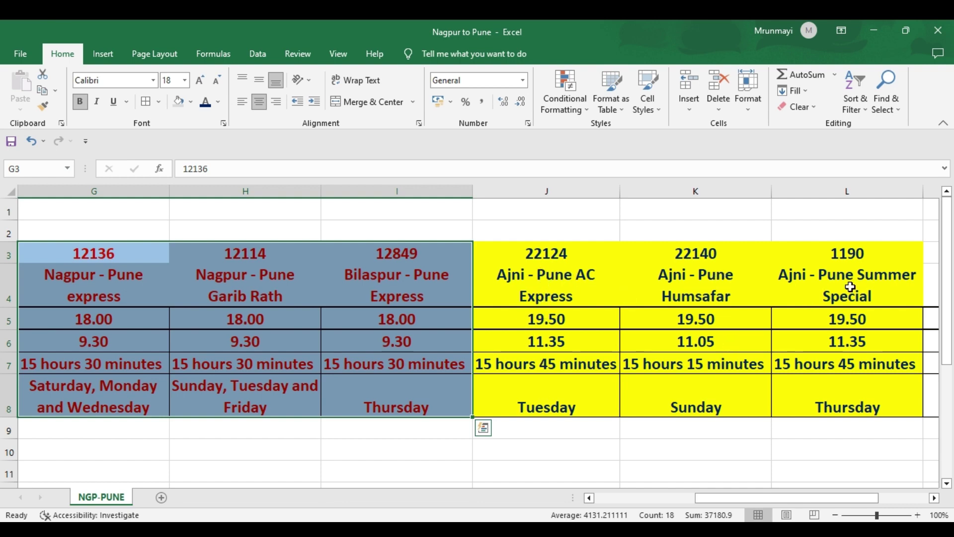
left_click_drag(565, 279, 773, 381)
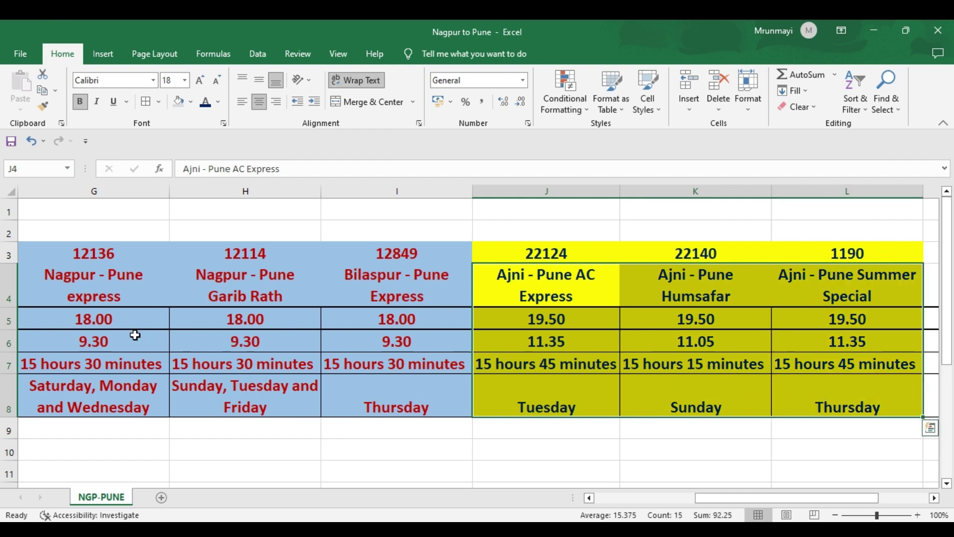
Compare the Nagpur - Pune express's departure time with the Ajni - Pune AC Express's departure and arrival times.
mouse_move(724, 496)
left_mouse_down()
mouse_move(658, 498)
mouse_move(730, 502)
left_mouse_up()
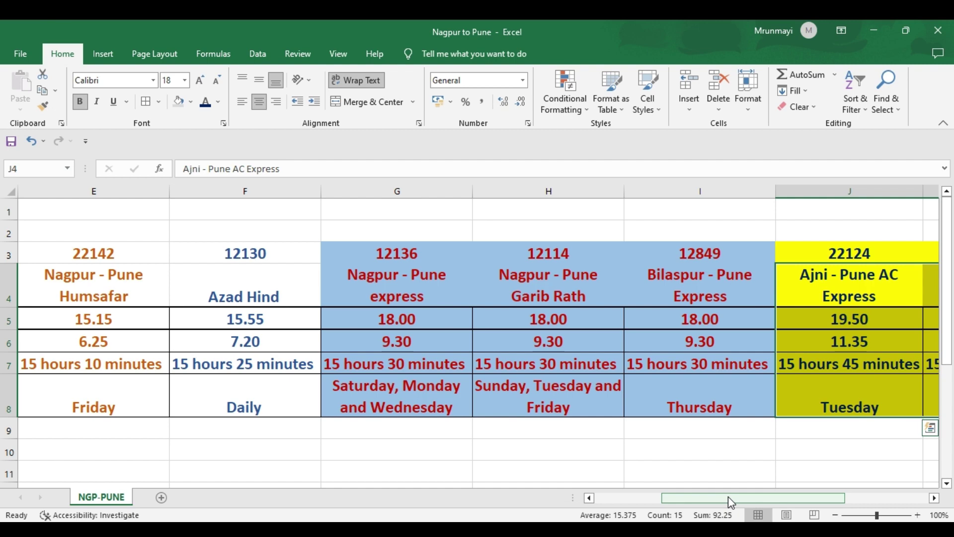
left_click(407, 313)
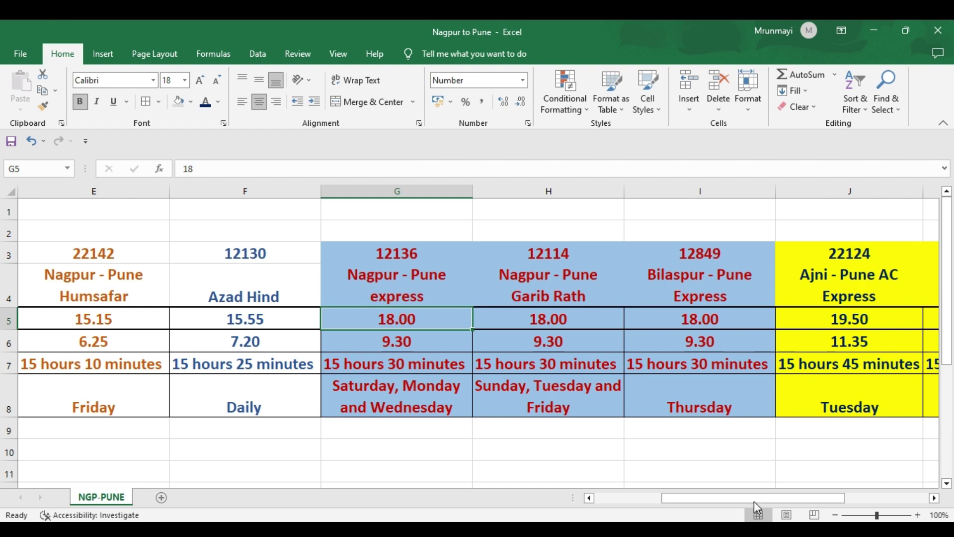
left_click_drag(754, 501, 774, 497)
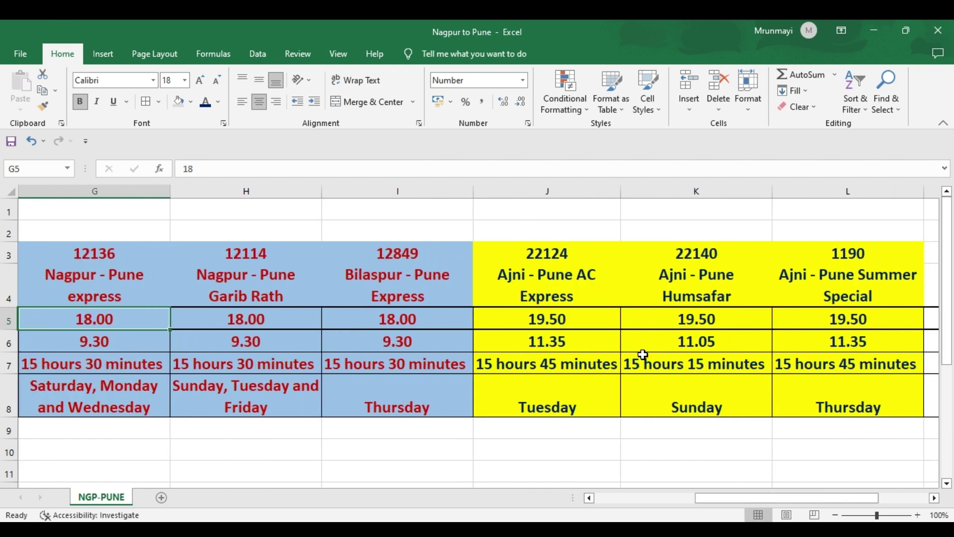
left_click(562, 322)
left_click(560, 346)
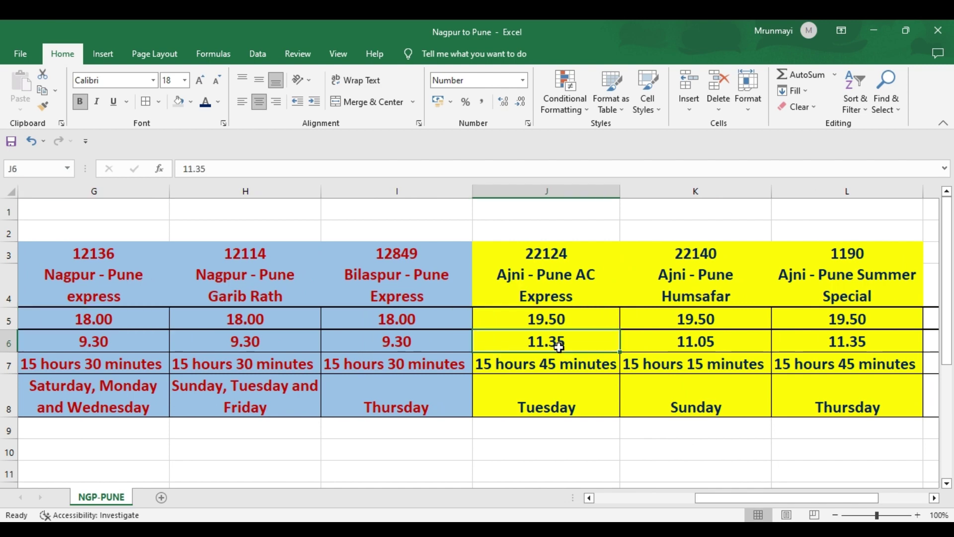
left_click(574, 318)
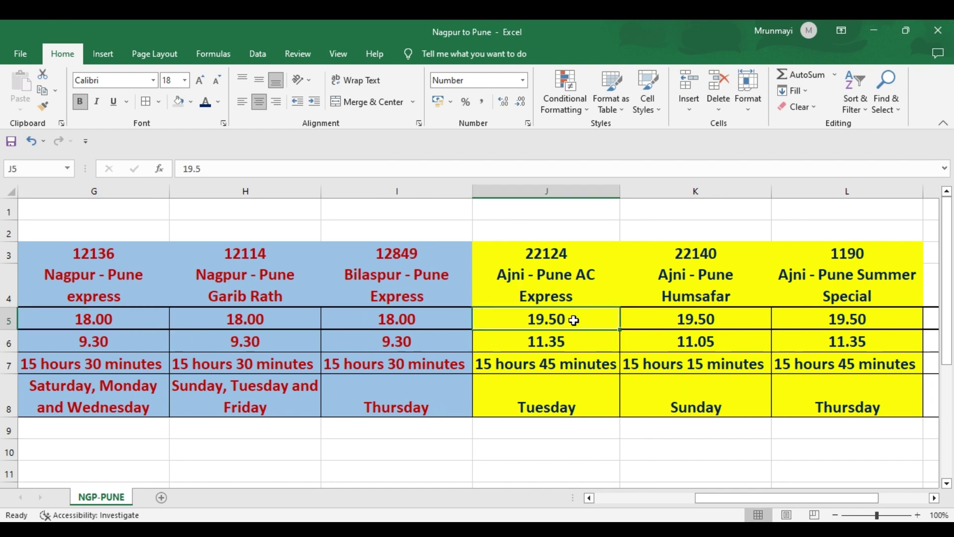
Recheck the Ajni - Pune AC Express's running day and timings, and compare its name with the Ajni - Pune Humsafar's.
left_click(557, 411)
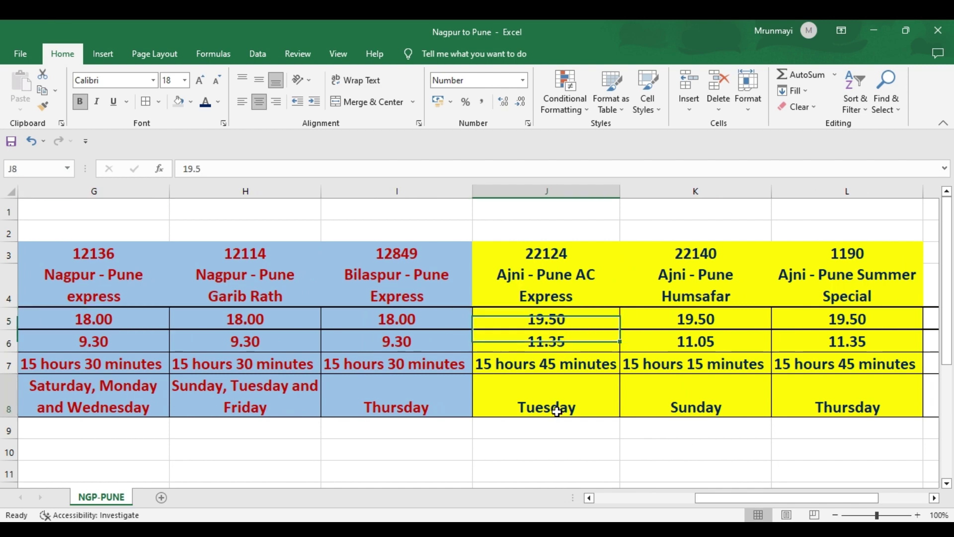
left_click(547, 342)
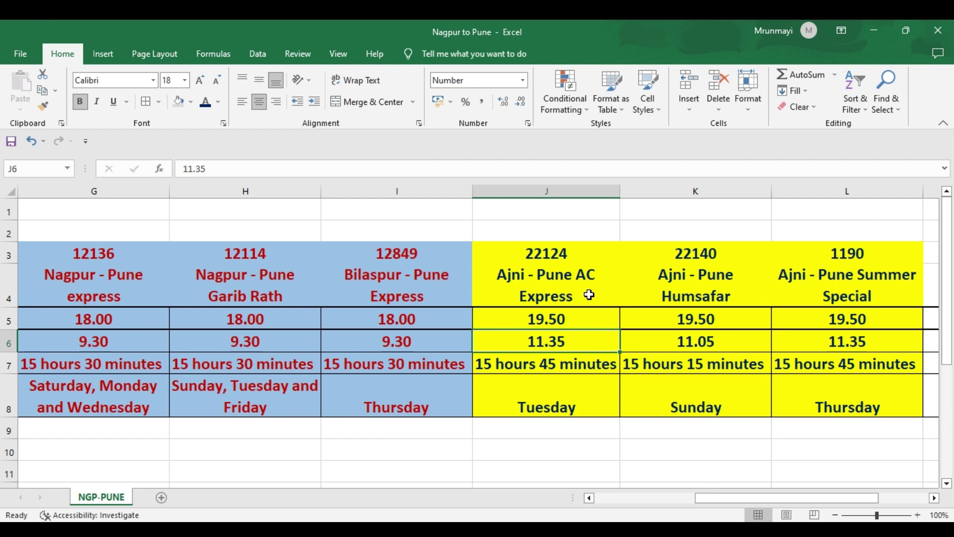
left_click(569, 322)
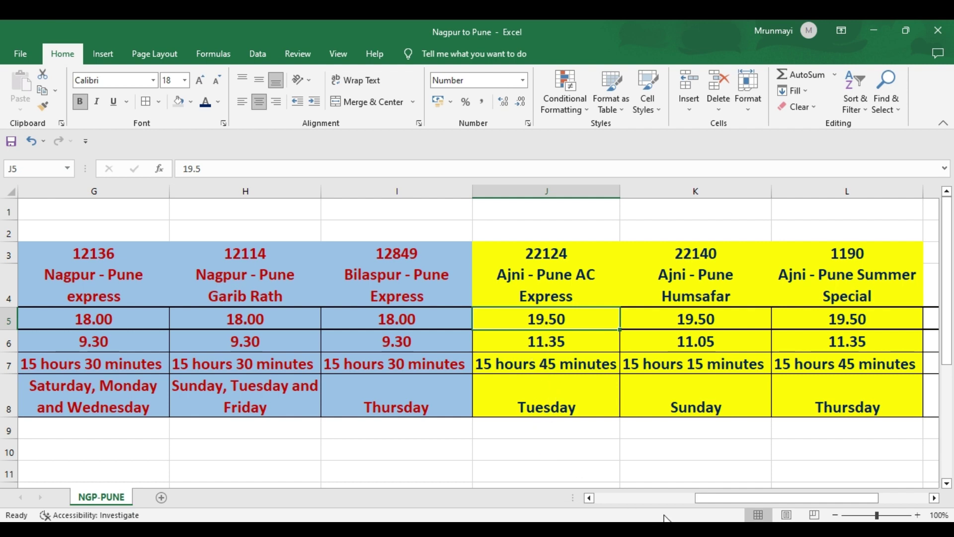
left_click(540, 287)
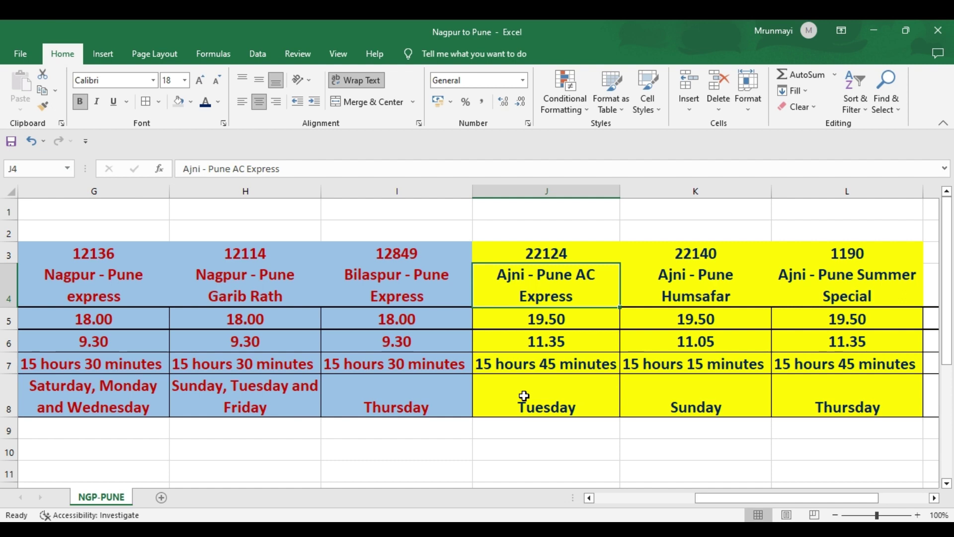
left_click(696, 295)
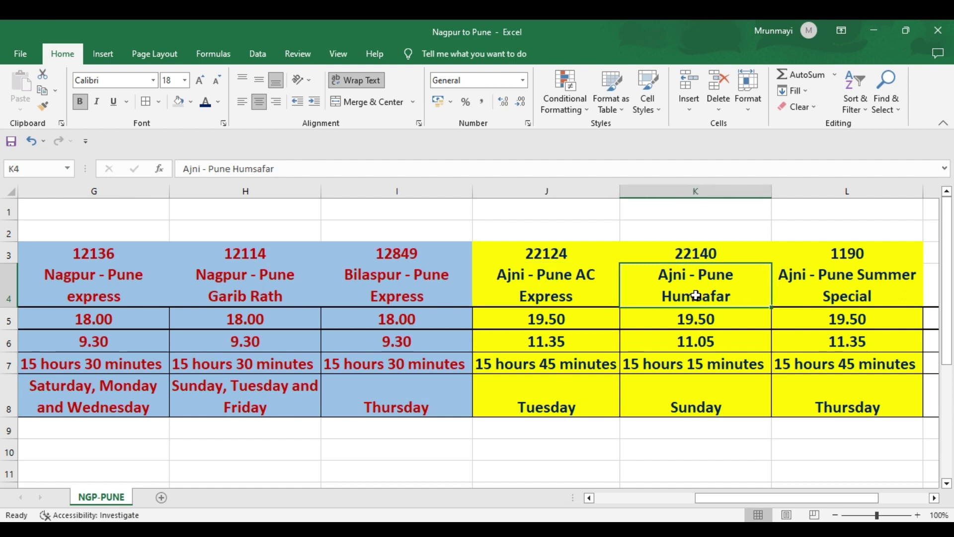
Check the Ajni - Pune Humsafar's departure time, then compare the Ajni - Pune Summer Special's name with the Nagpur - Pune Humsafar's.
left_click(701, 324)
left_click(826, 293)
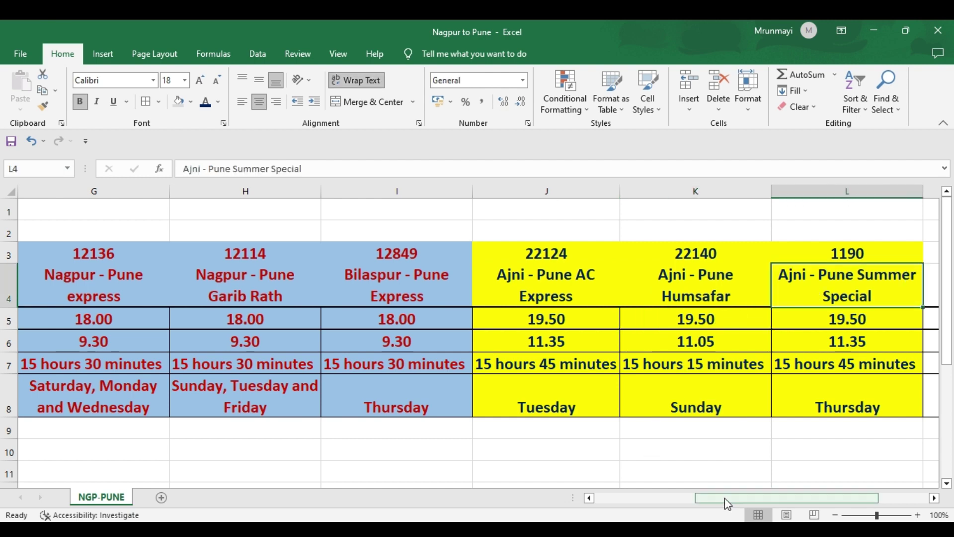
left_click_drag(725, 497, 677, 498)
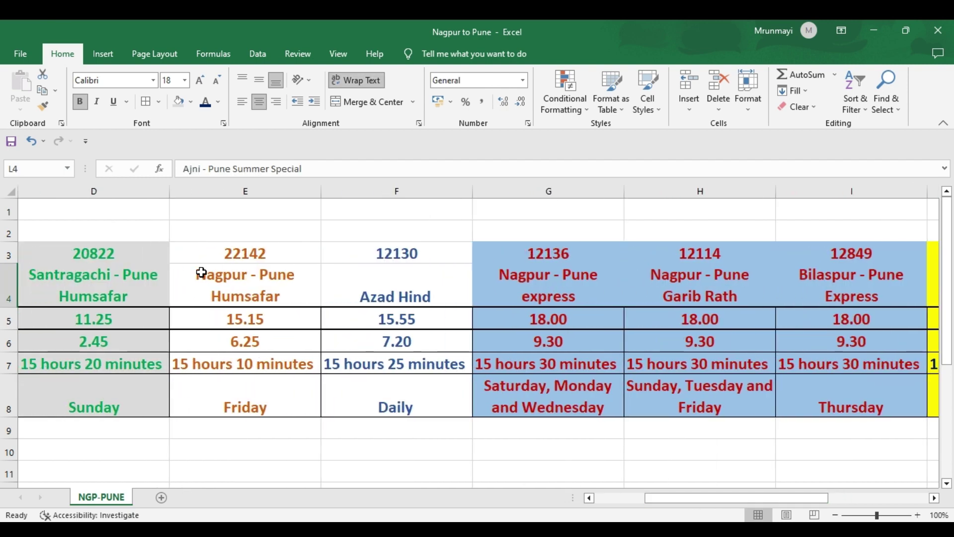
left_click(206, 272)
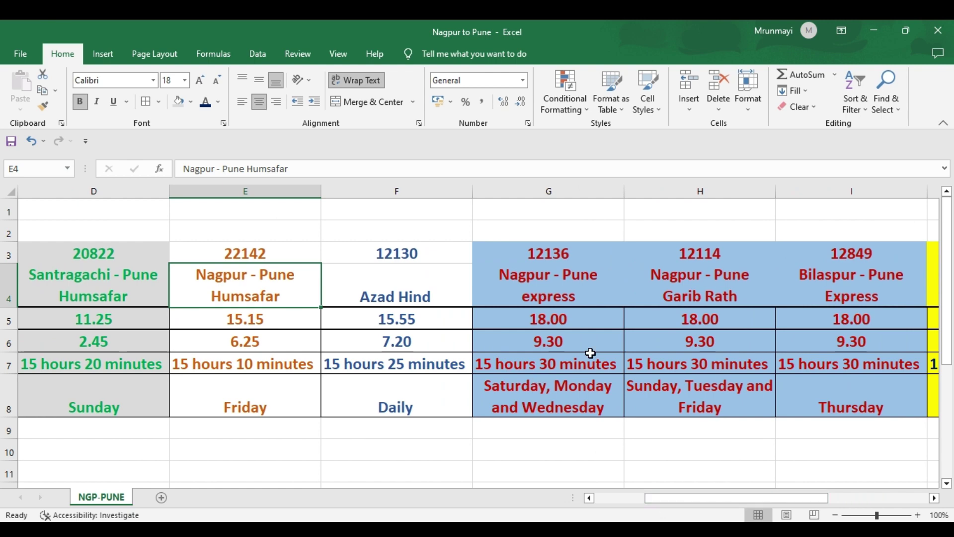
Review the Nagpur - Pune express's name and compare its departure time with its arrival time.
left_click(560, 274)
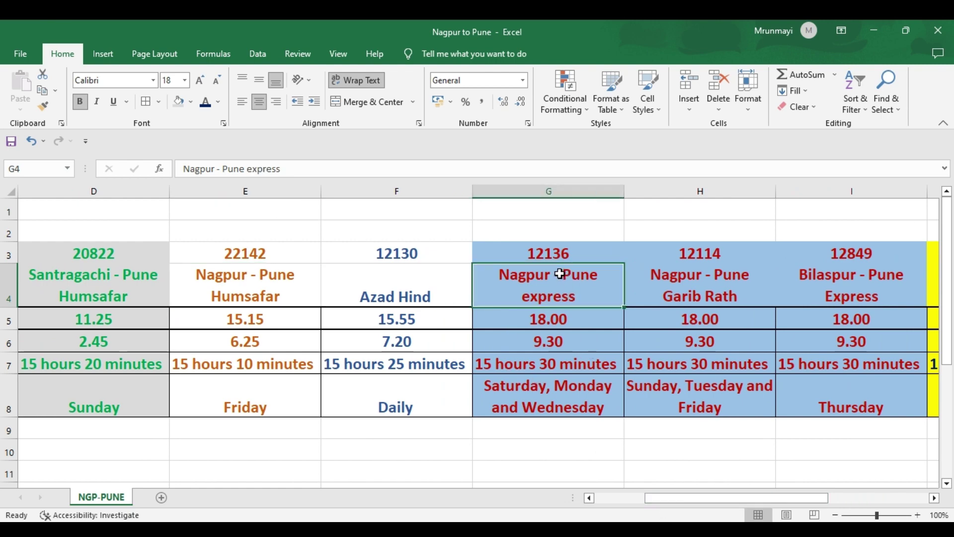
left_click(532, 319)
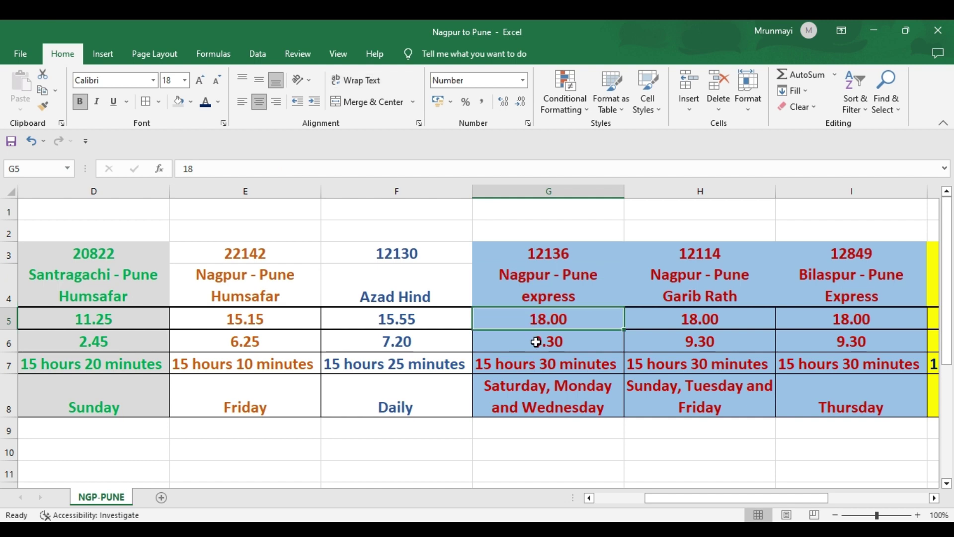
left_click(536, 342)
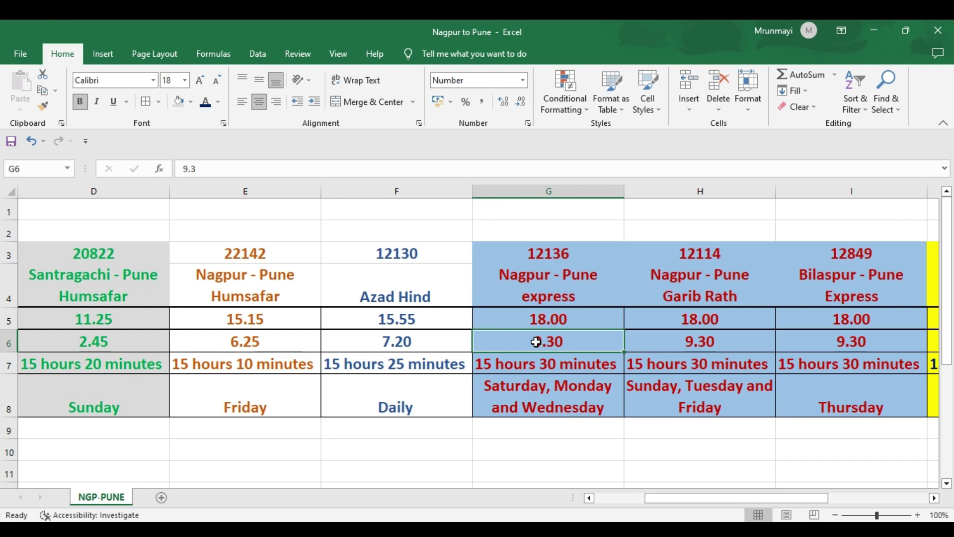
left_click(534, 316)
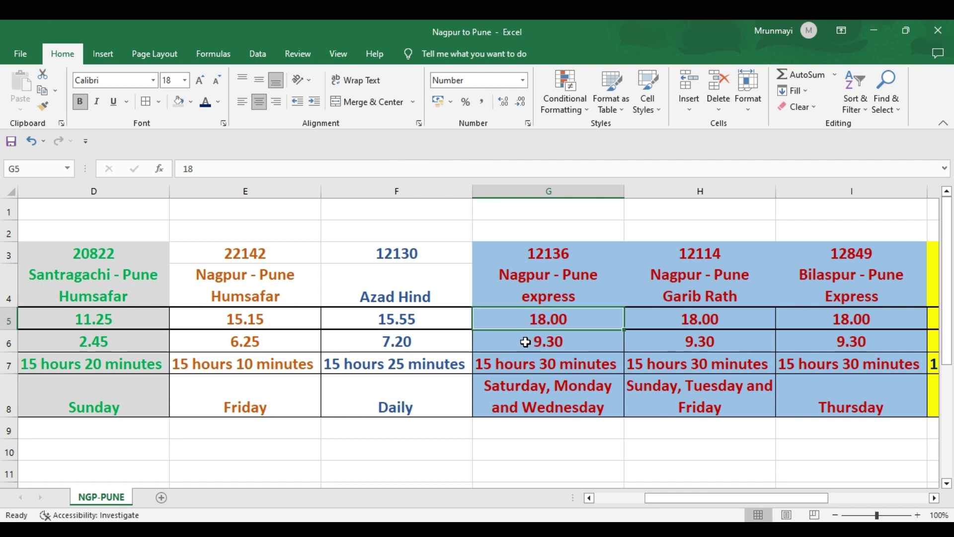
left_click(525, 342)
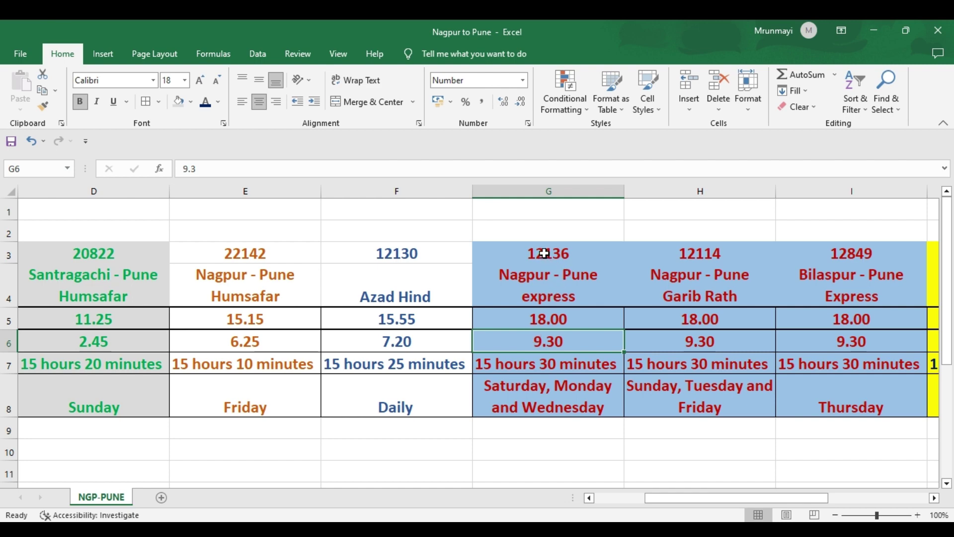
Highlight the blue train block G3:I8 and recheck the Nagpur - Pune express's departure and arrival times.
left_click_drag(545, 254, 792, 401)
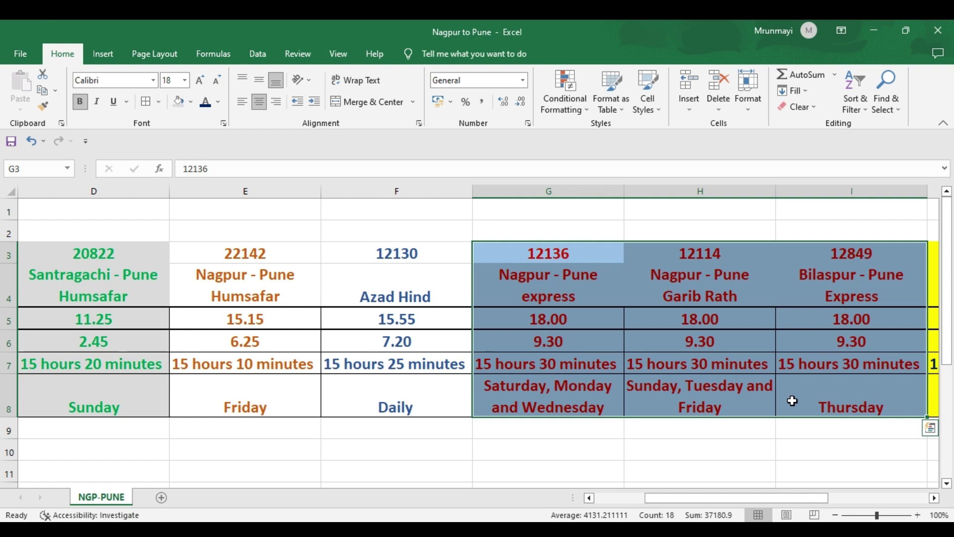
left_click(518, 343)
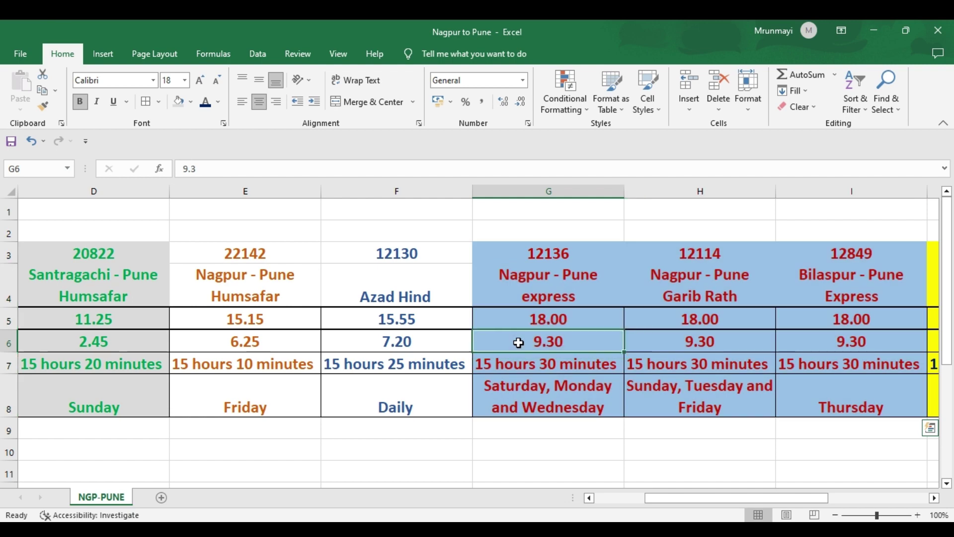
left_click(550, 314)
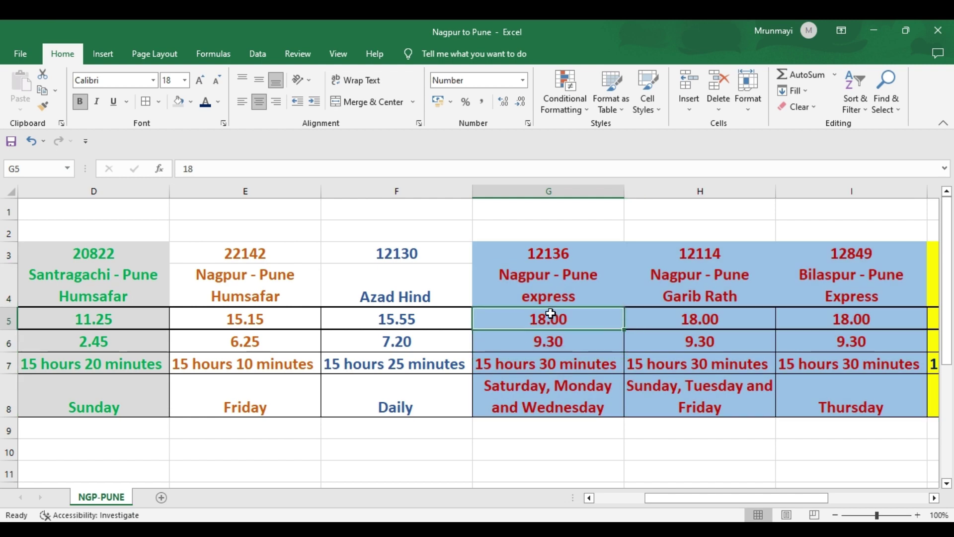
left_click(541, 345)
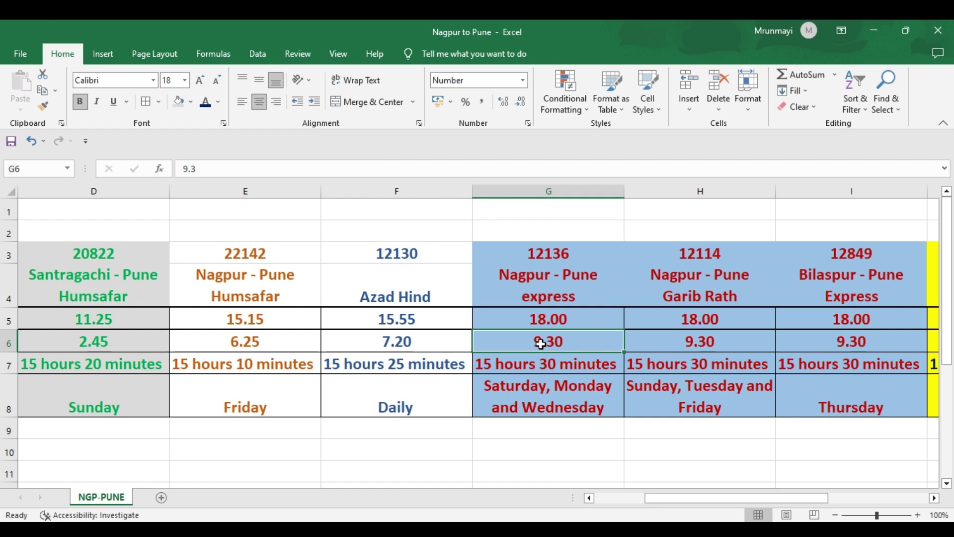
left_click(552, 320)
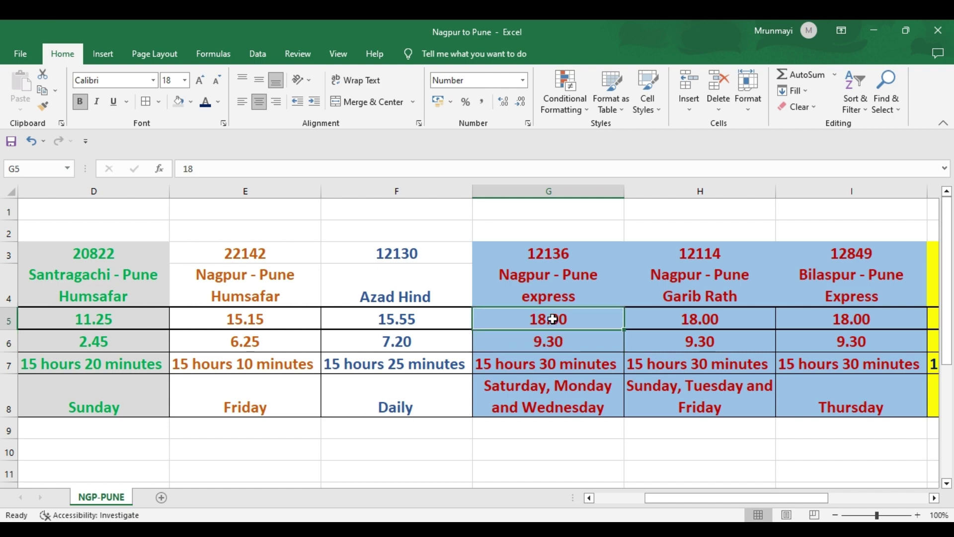
left_click(547, 346)
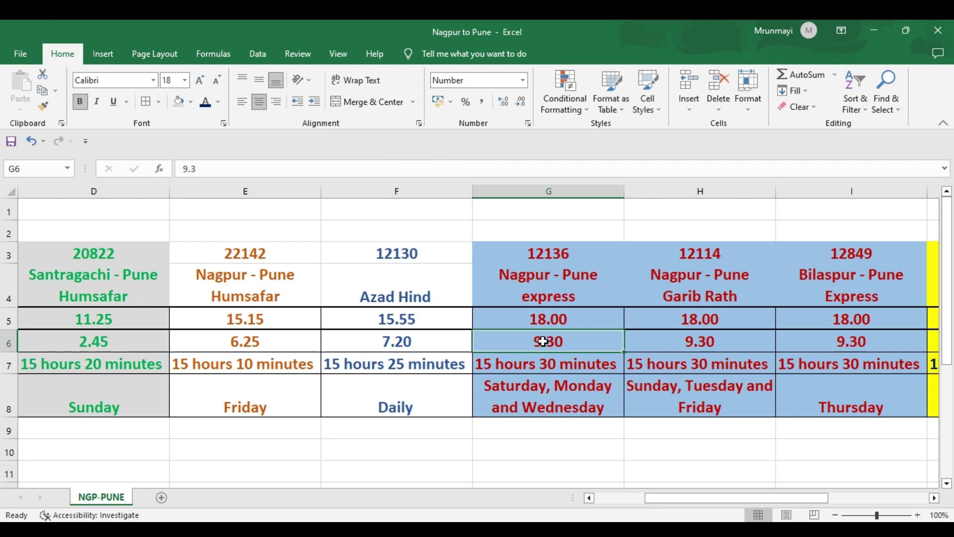
left_click(529, 317)
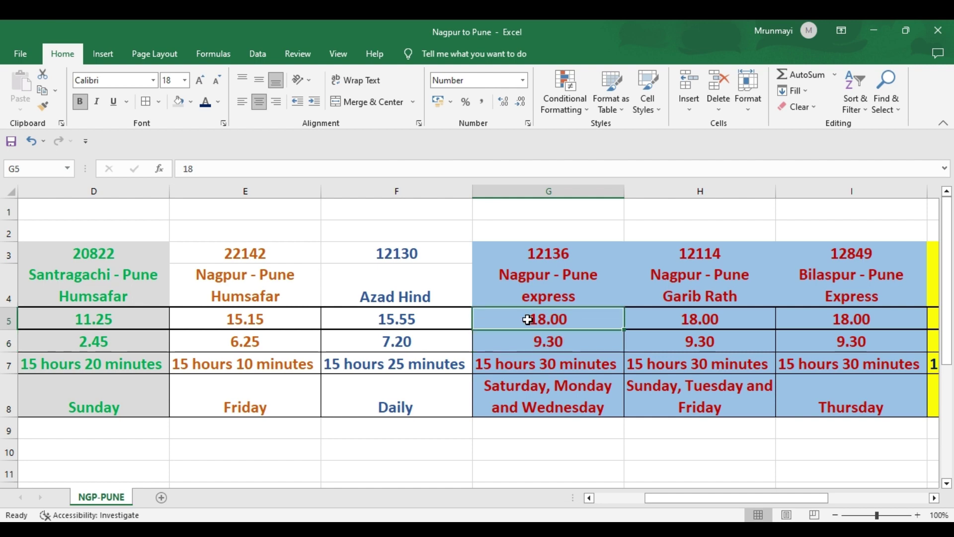
left_click(527, 345)
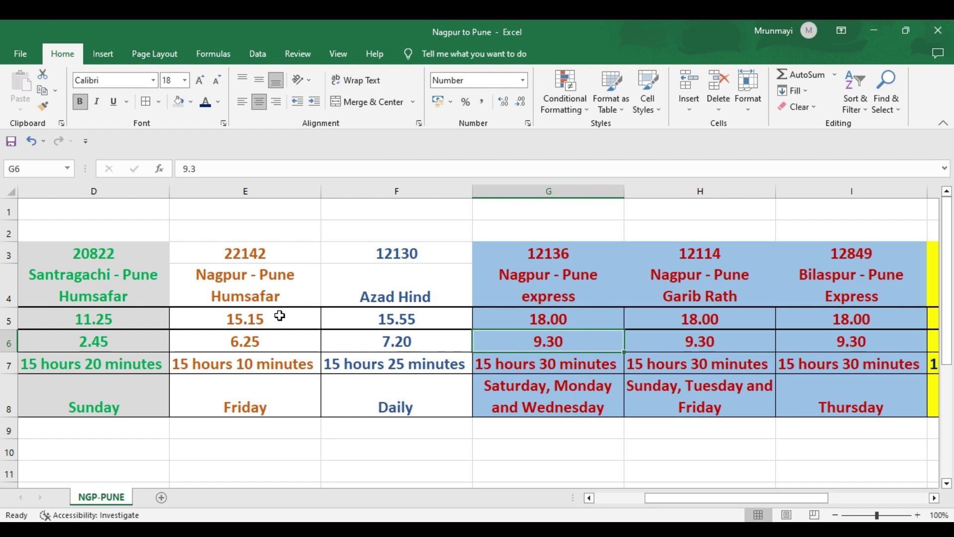
Review the Nagpur - Pune Humsafar's name, train number, departure and arrival times, and running day.
left_click(255, 289)
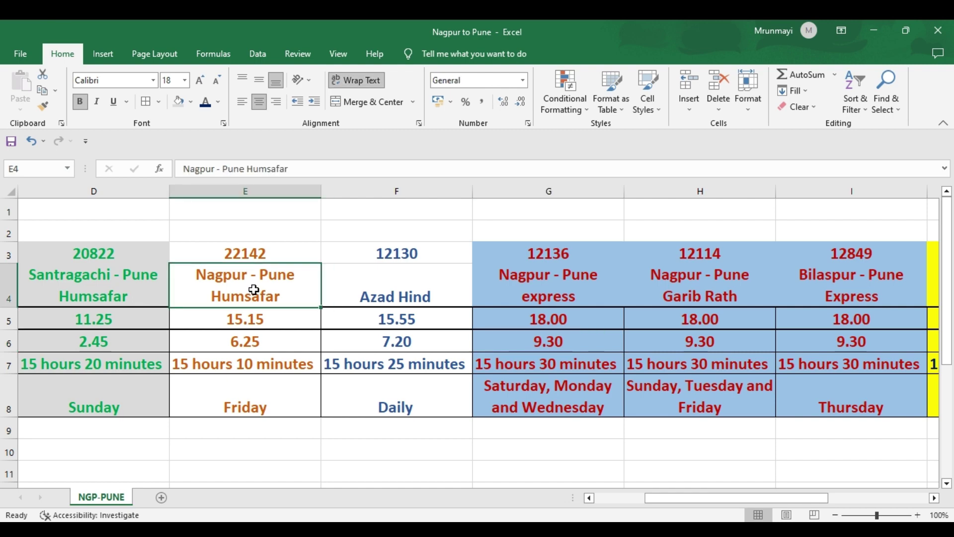
left_click(252, 257)
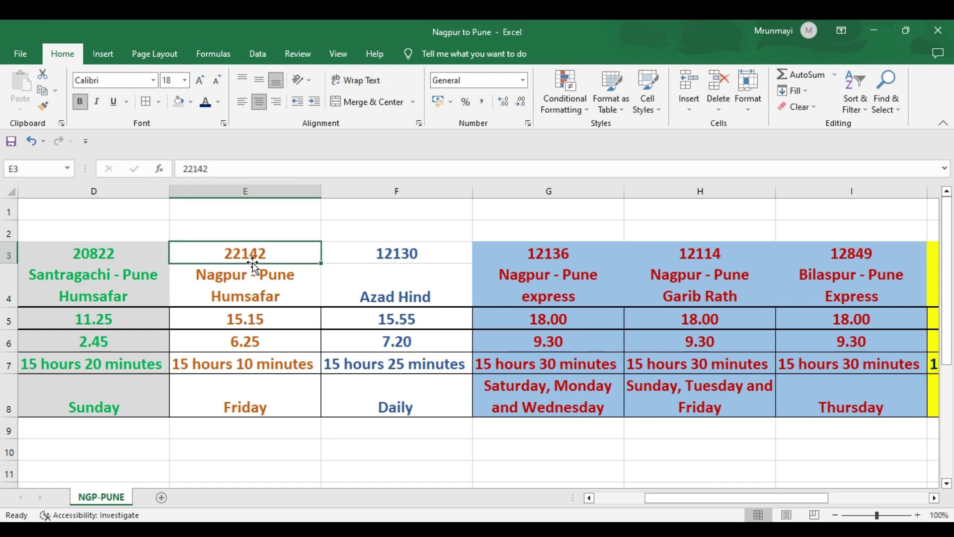
left_click(262, 324)
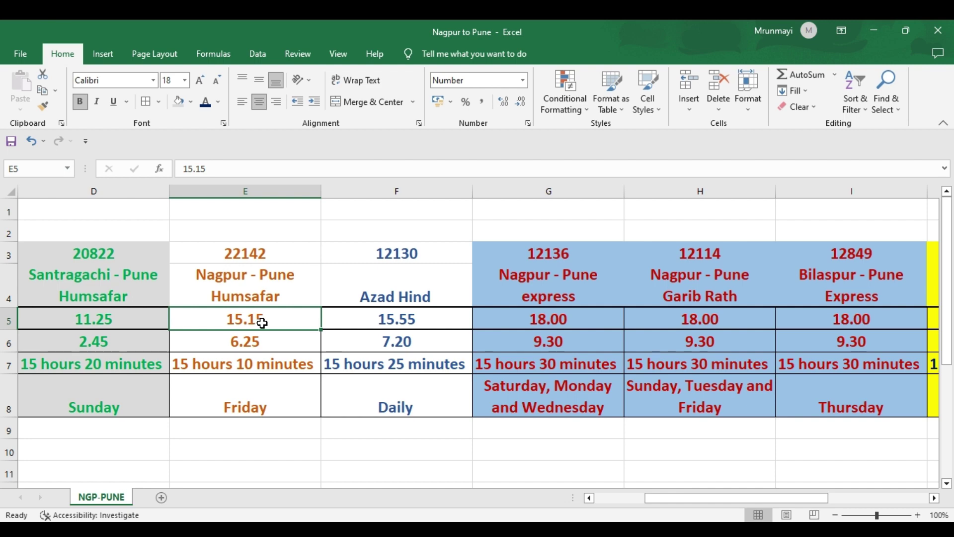
left_click(253, 340)
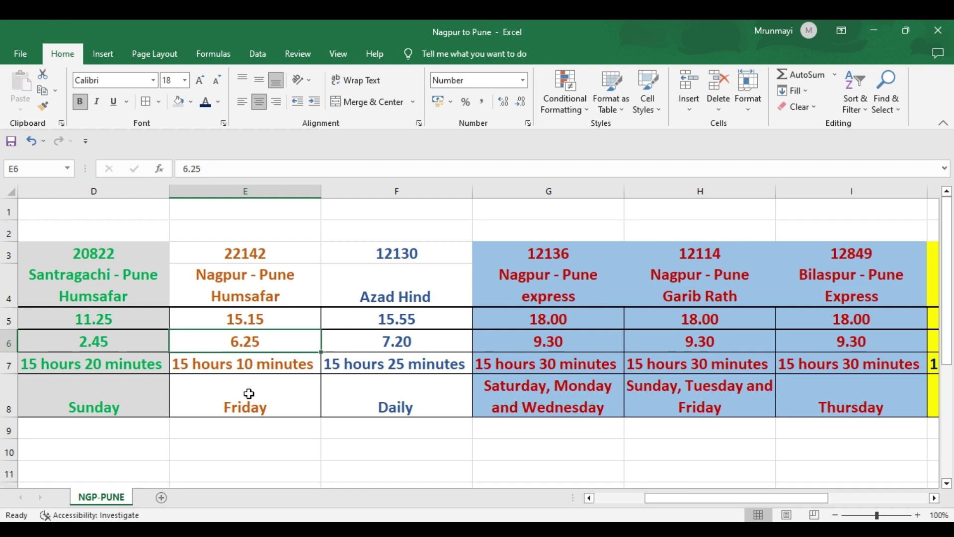
left_click(243, 407)
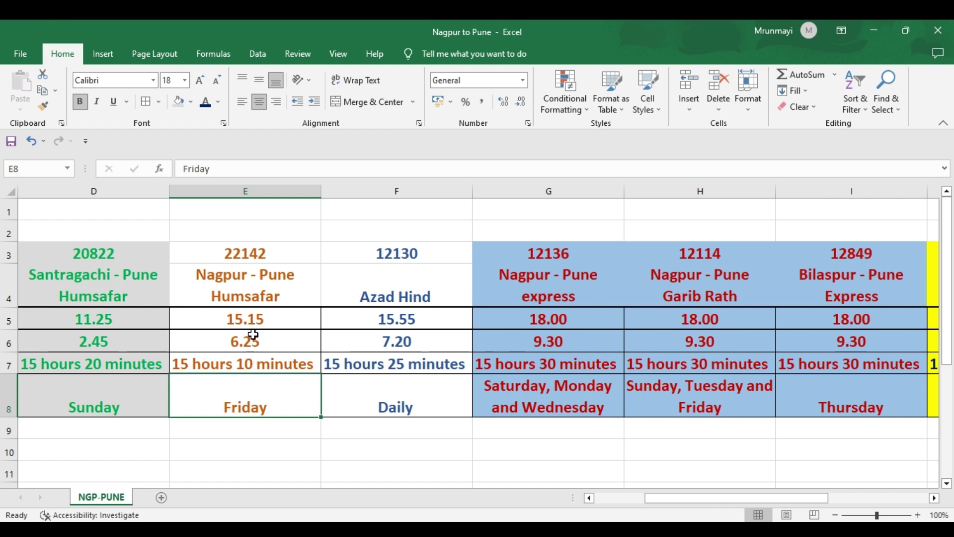
Review the Ajni - Pune Summer Special's name, departure time, journey duration and running day.
left_click_drag(679, 498, 734, 507)
left_click(854, 295)
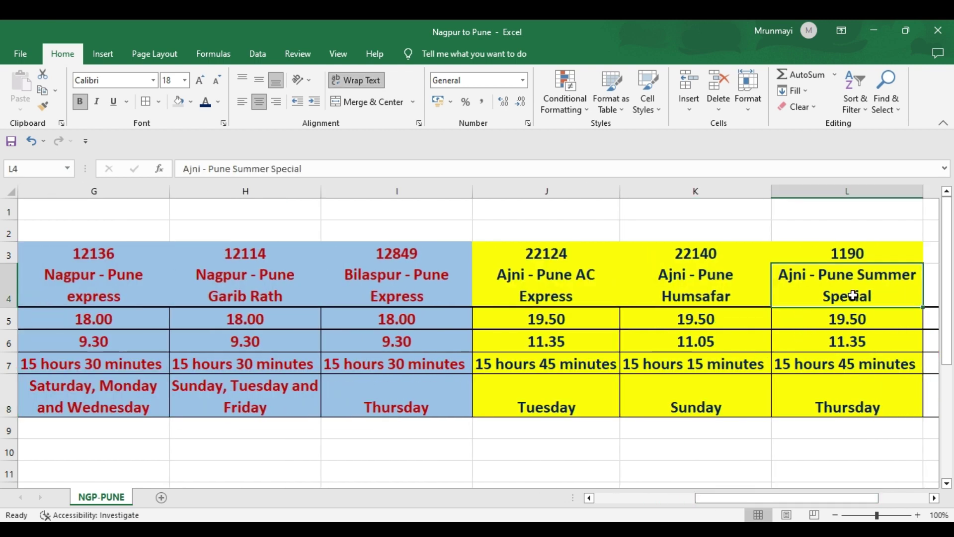
left_click(854, 405)
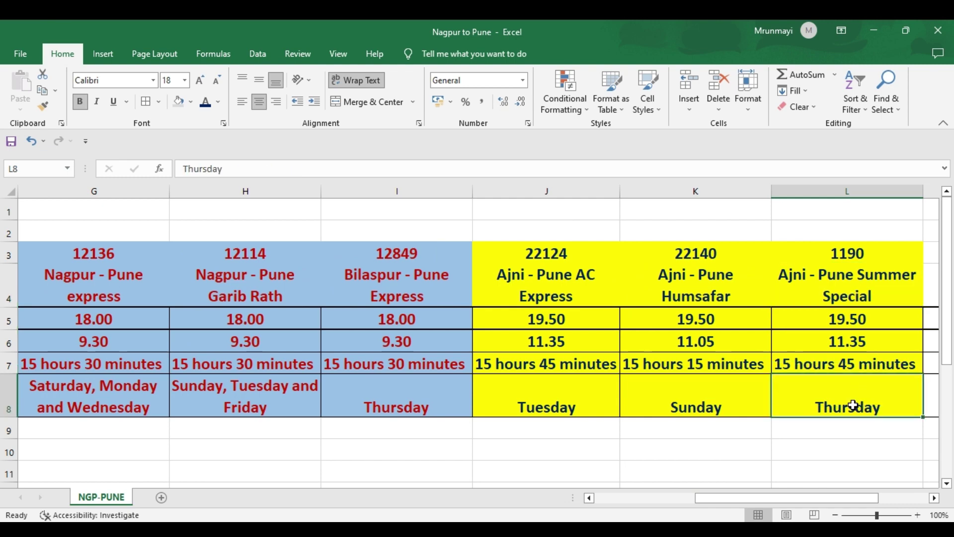
left_click(873, 314)
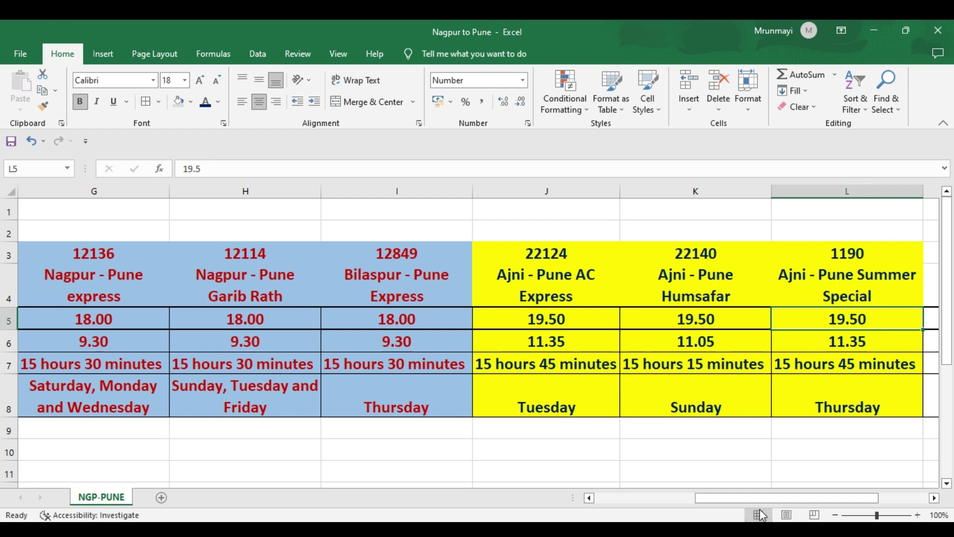
mouse_move(762, 497)
left_mouse_down()
mouse_move(775, 497)
mouse_move(763, 496)
left_mouse_up()
left_click(815, 362)
left_click(813, 404)
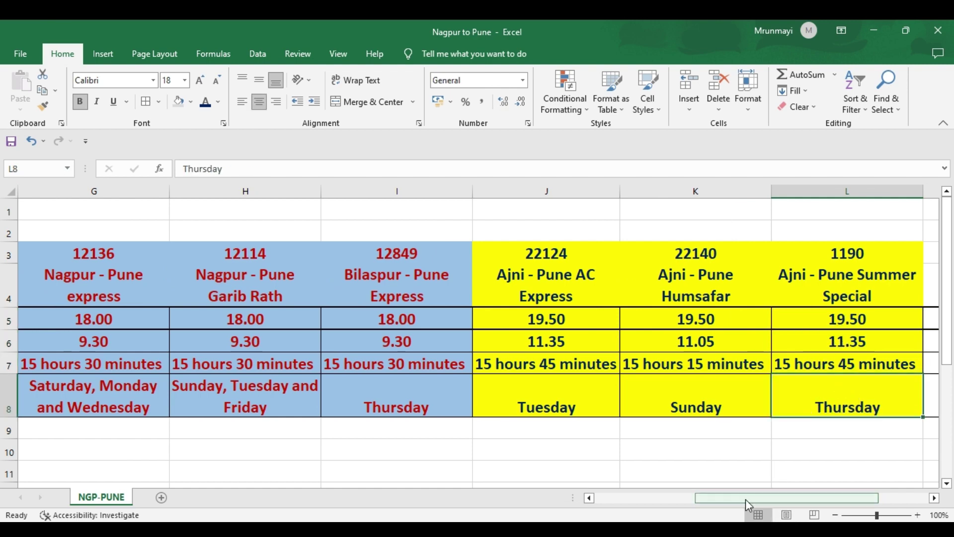
Recheck the Ajni - Pune Summer Special's name against its running day.
left_click_drag(740, 503, 733, 500)
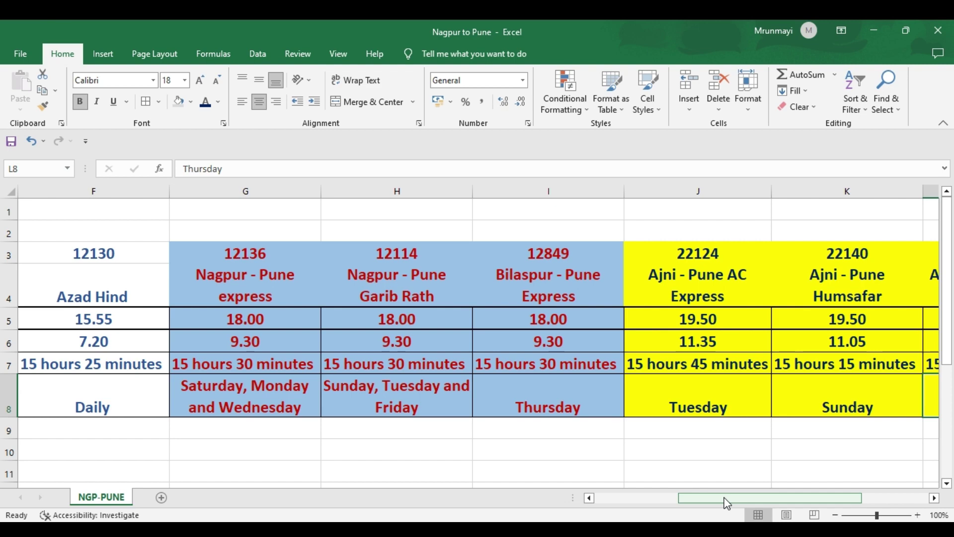
mouse_move(726, 503)
left_mouse_down()
mouse_move(750, 504)
mouse_move(736, 499)
left_mouse_up()
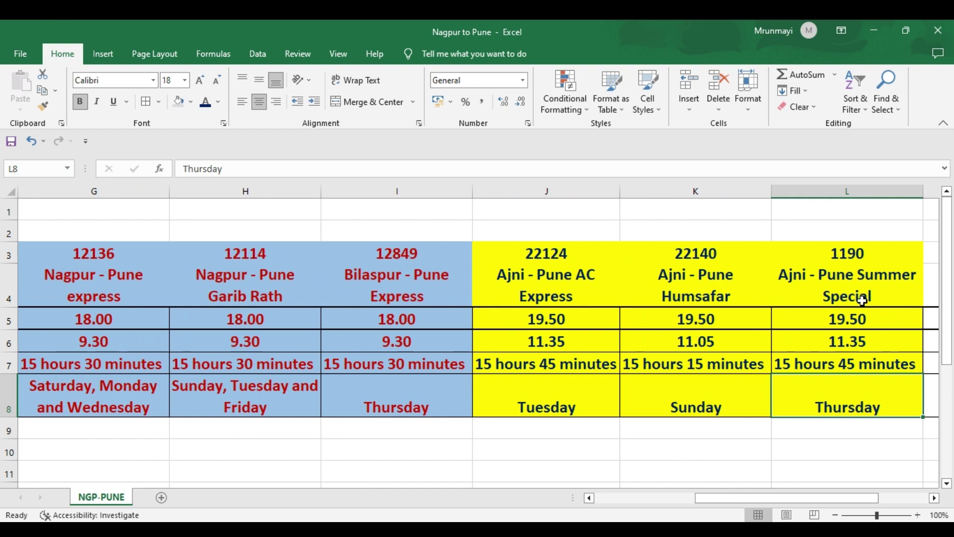
left_click(862, 284)
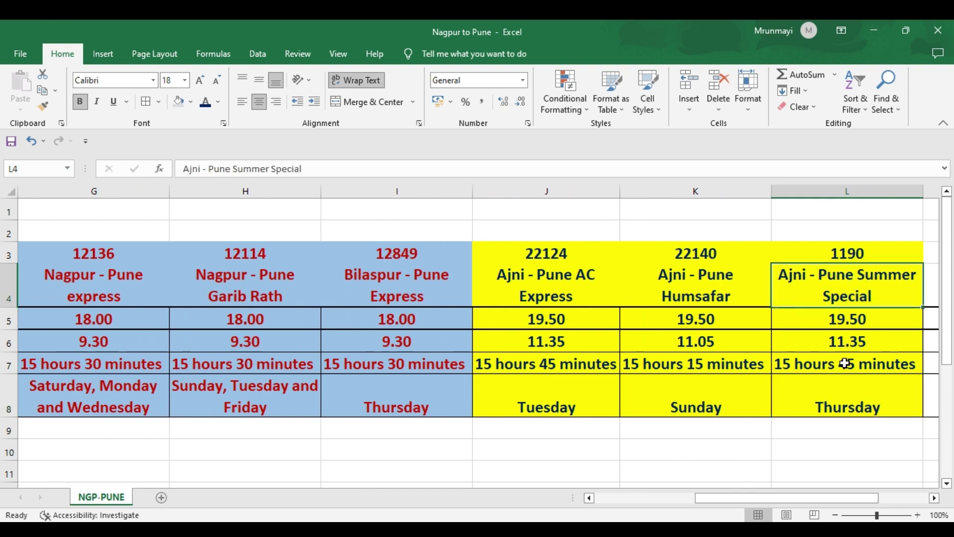
left_click(853, 409)
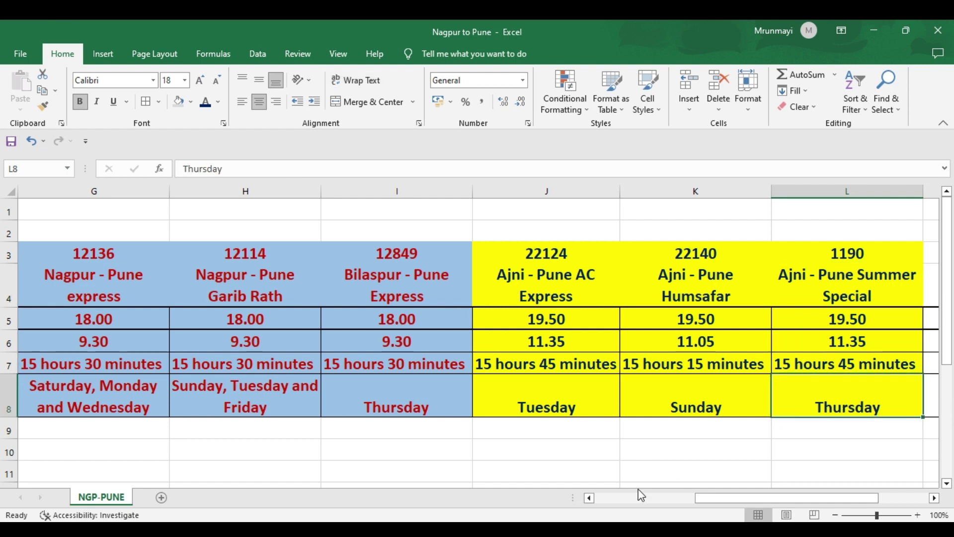
Look up the Santragachi - Pune Humsafar's name and compare the Nagpur - Pune express's departure and arrival times again.
left_click_drag(729, 498, 679, 501)
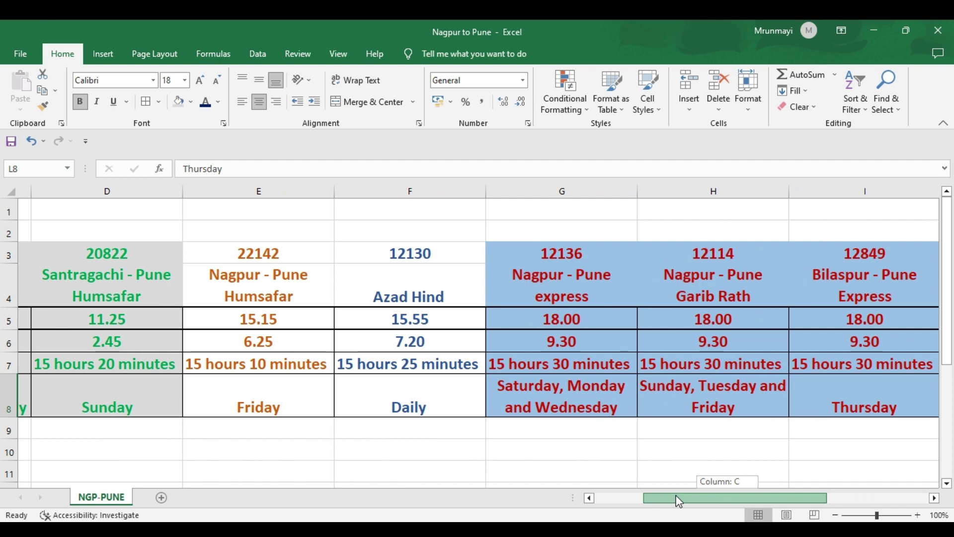
left_click_drag(679, 501, 679, 501)
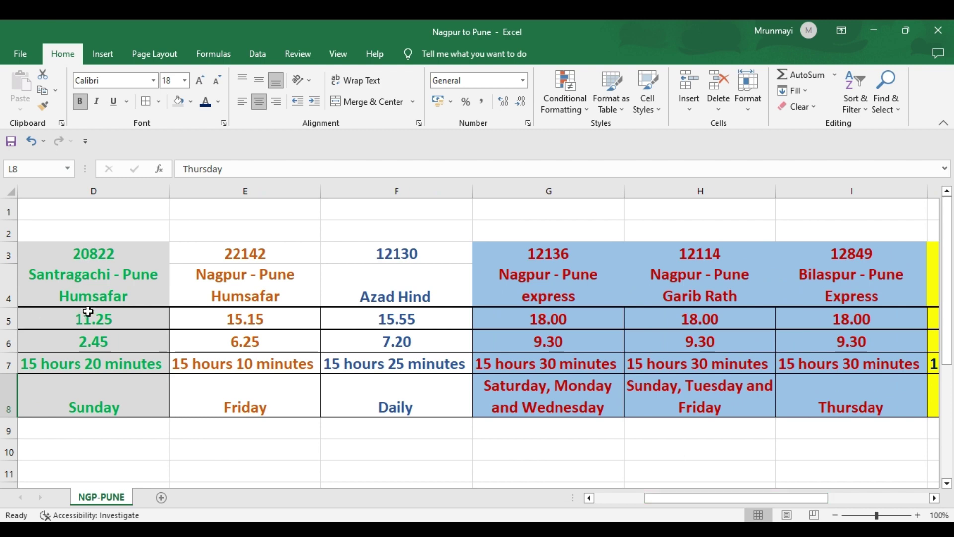
left_click(103, 295)
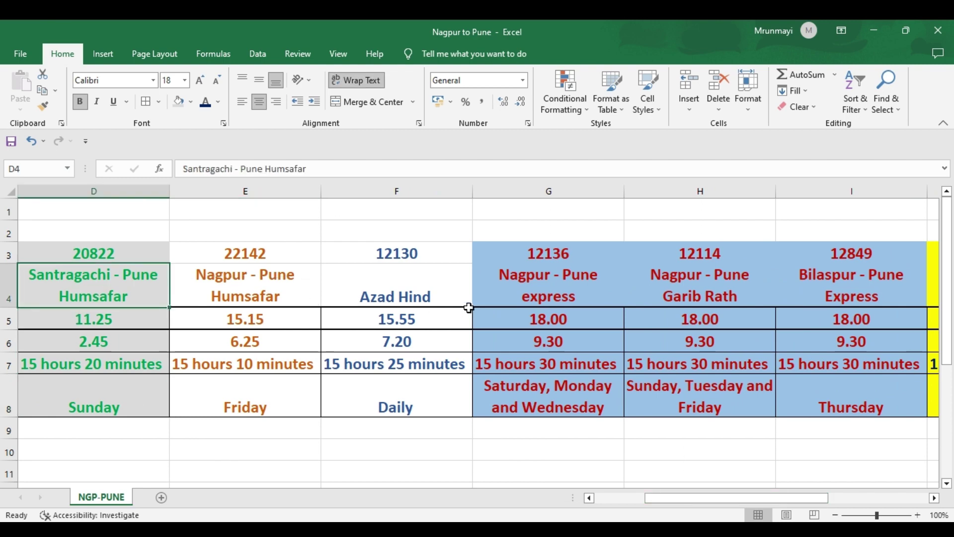
left_click(552, 324)
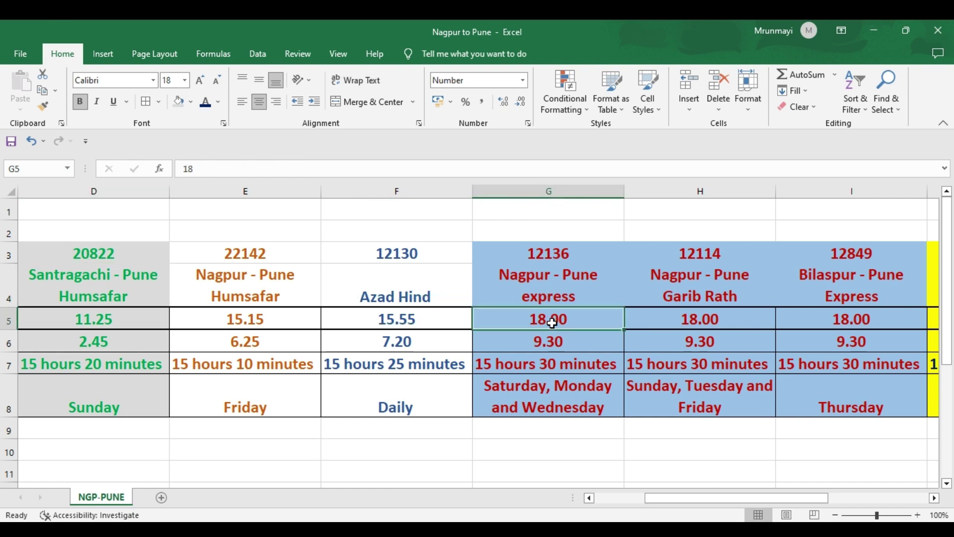
left_click(547, 347)
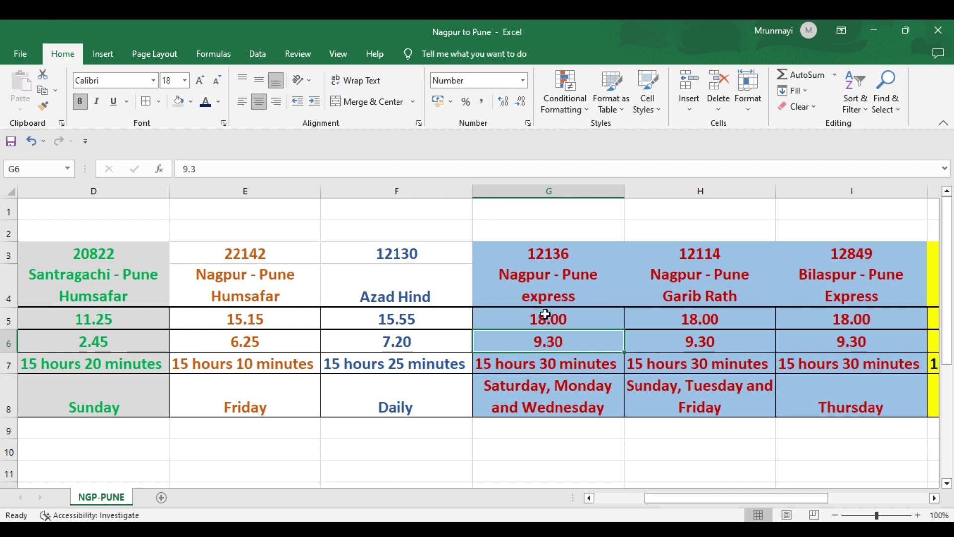
left_click(547, 316)
left_click(540, 341)
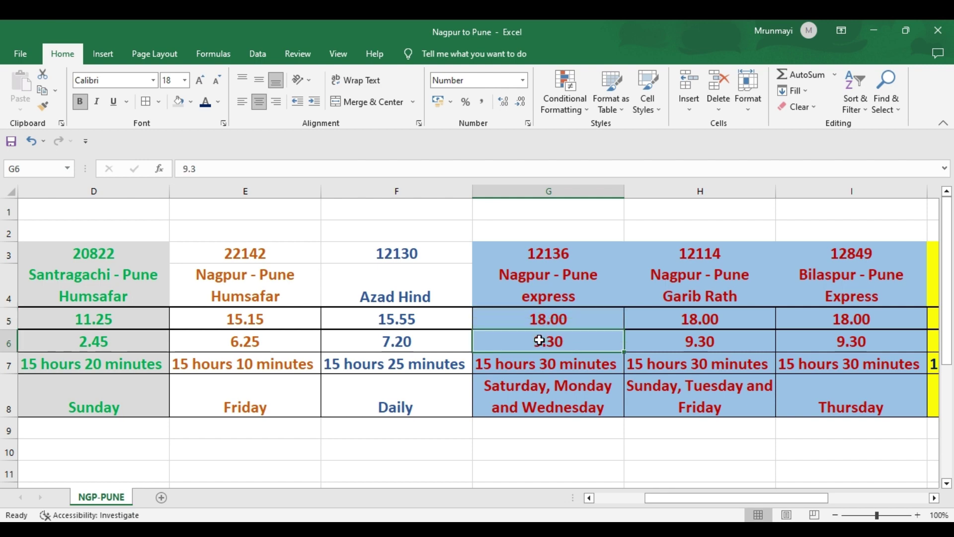